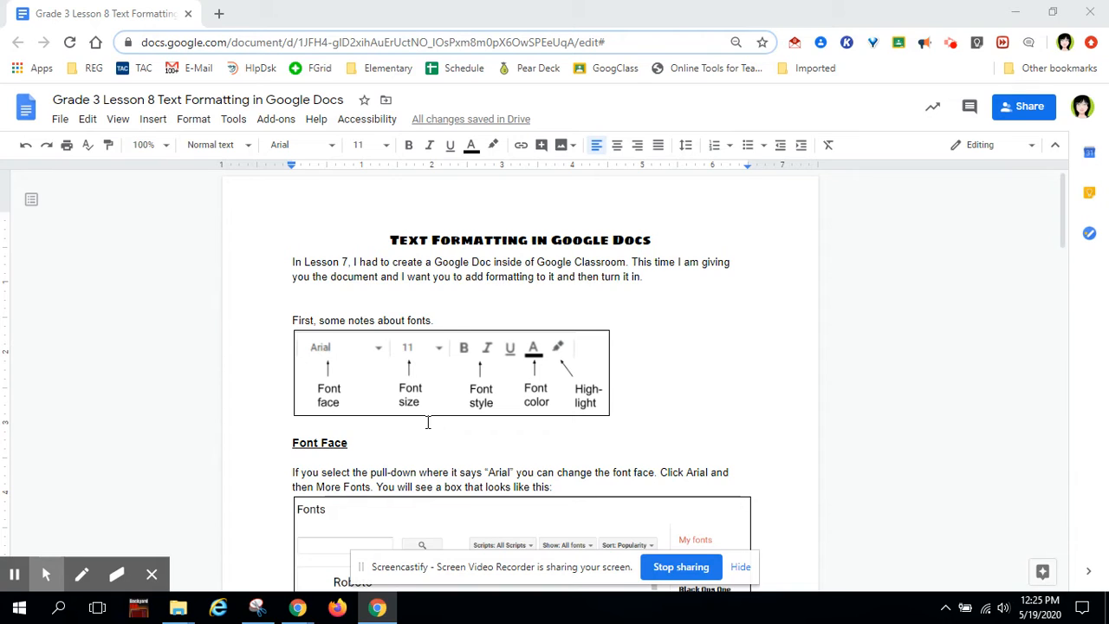
# Look through the available font faces in the document's font list.
pyautogui.scroll(-1, 427, 421)
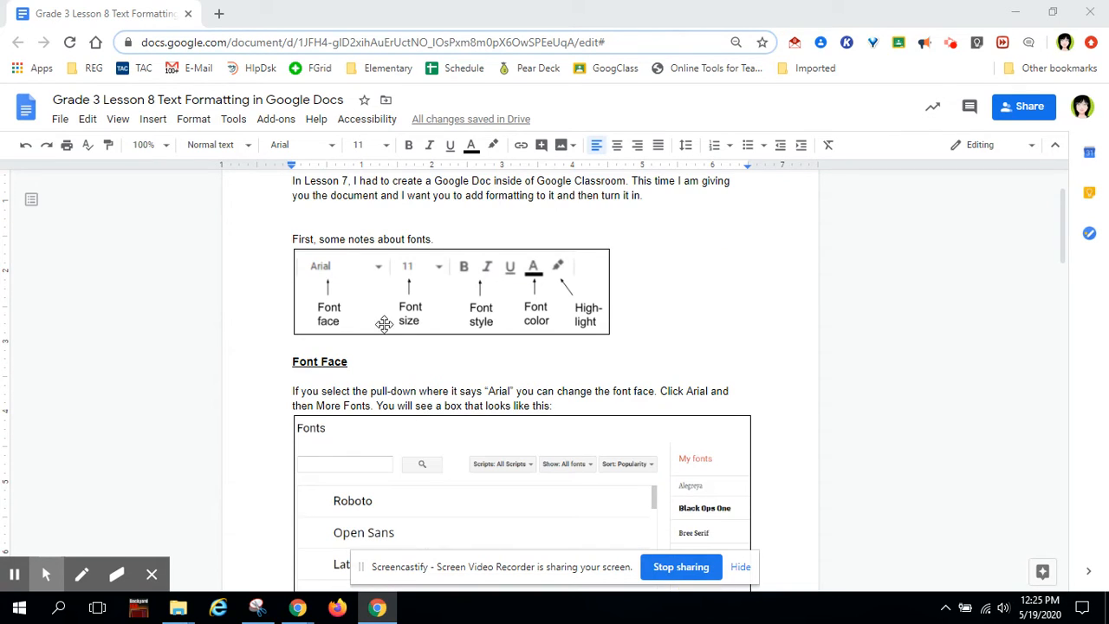
pyautogui.click(336, 149)
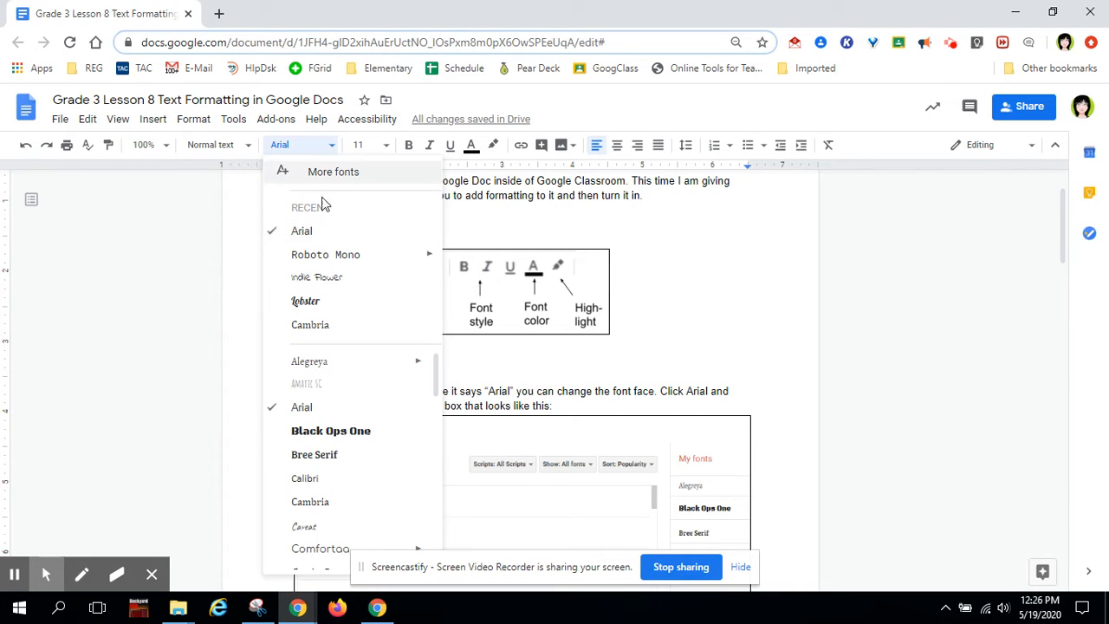
pyautogui.scroll(-5, 344, 479)
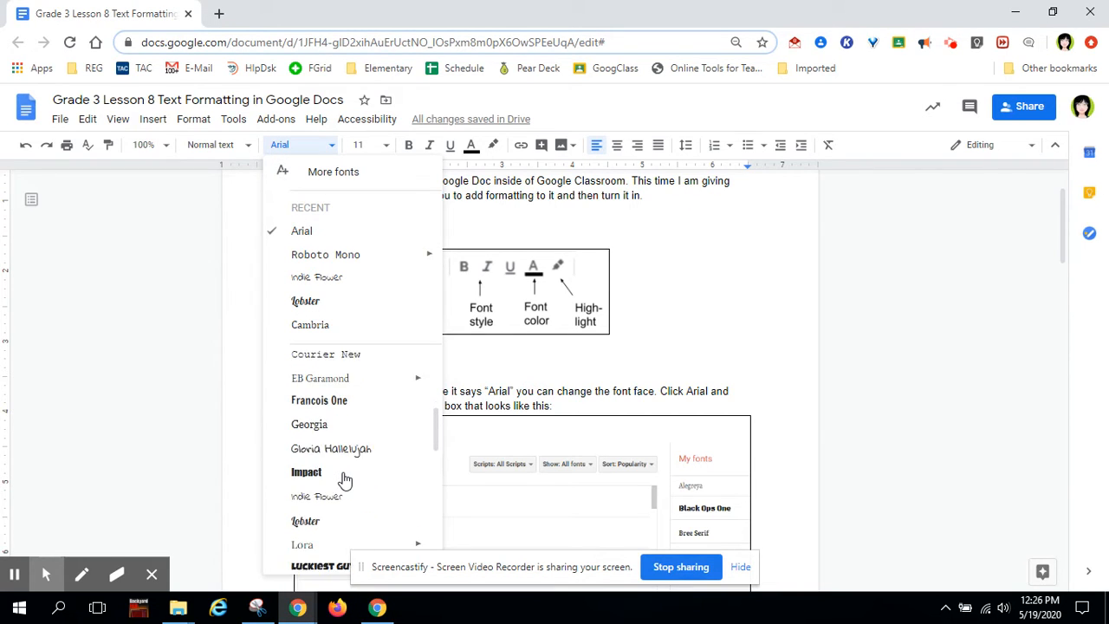
pyautogui.scroll(-3, 344, 479)
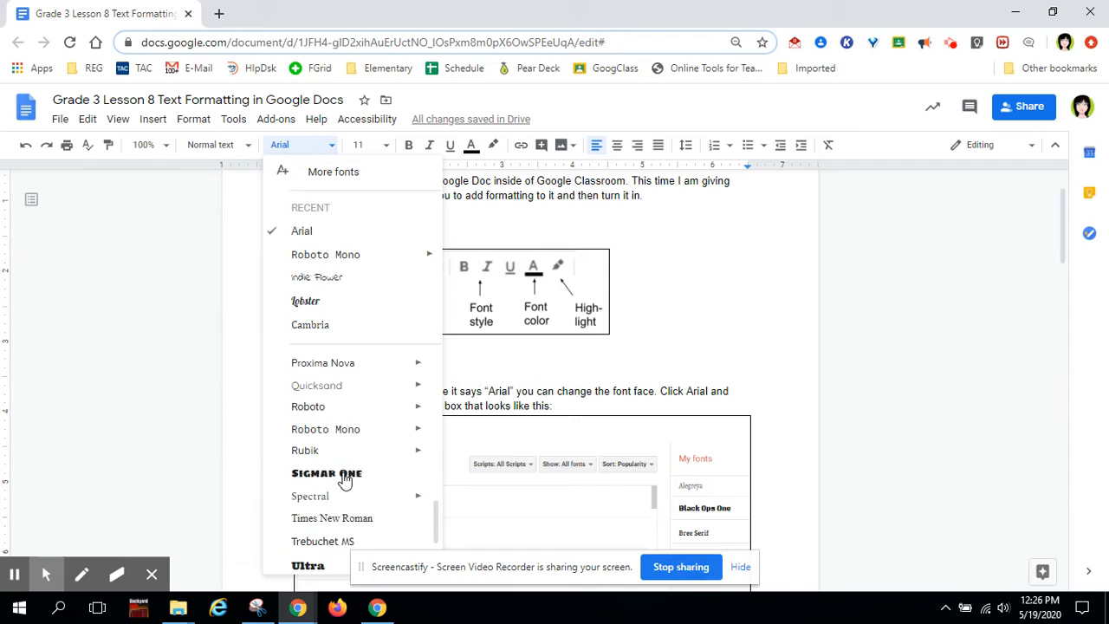
pyautogui.moveTo(362, 384)
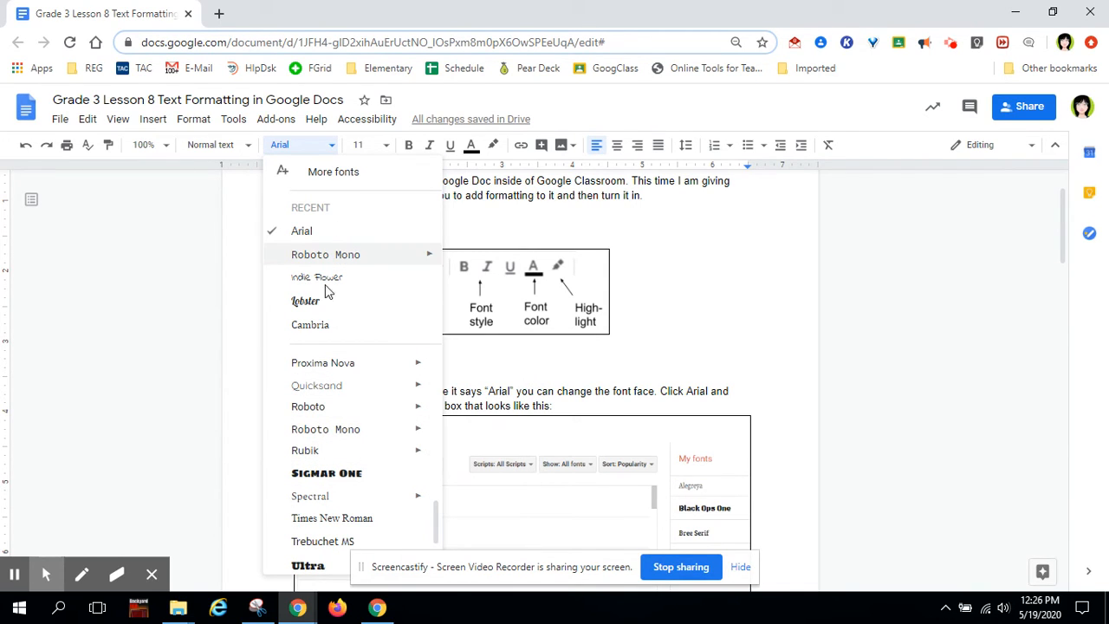
pyautogui.click(472, 211)
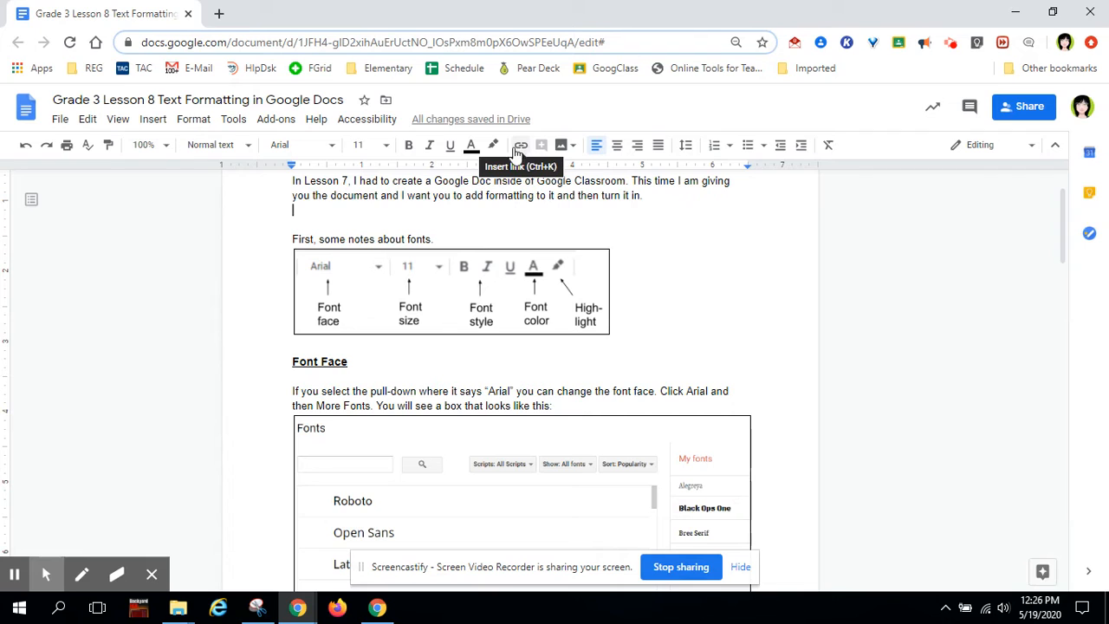
# Open the dialog with more fonts and look through its script choices.
pyautogui.scroll(-3, 255, 357)
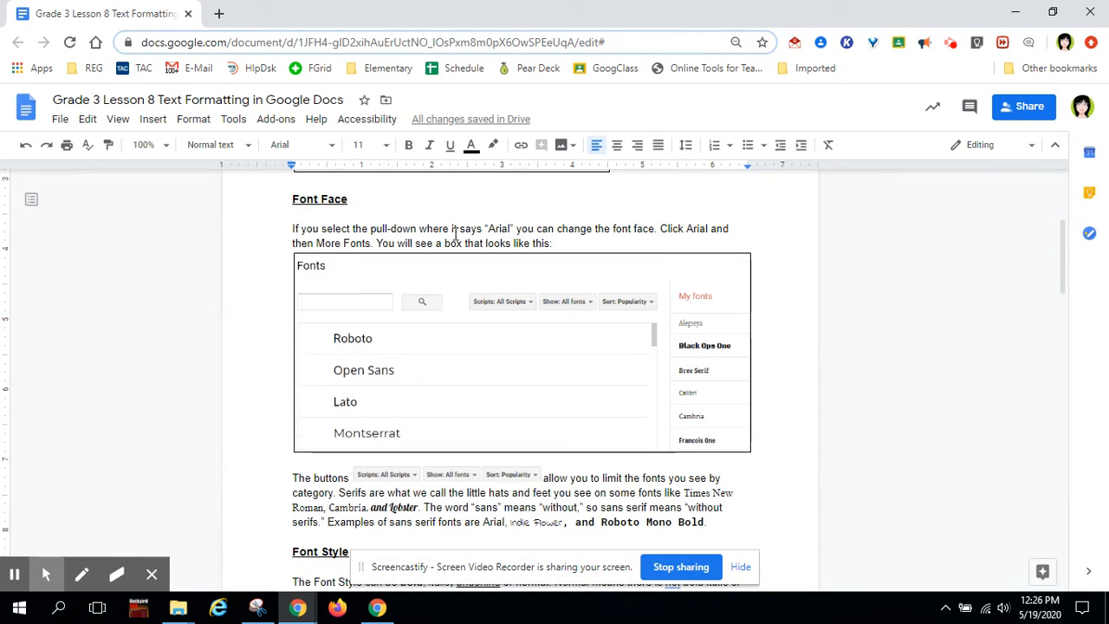
pyautogui.click(335, 147)
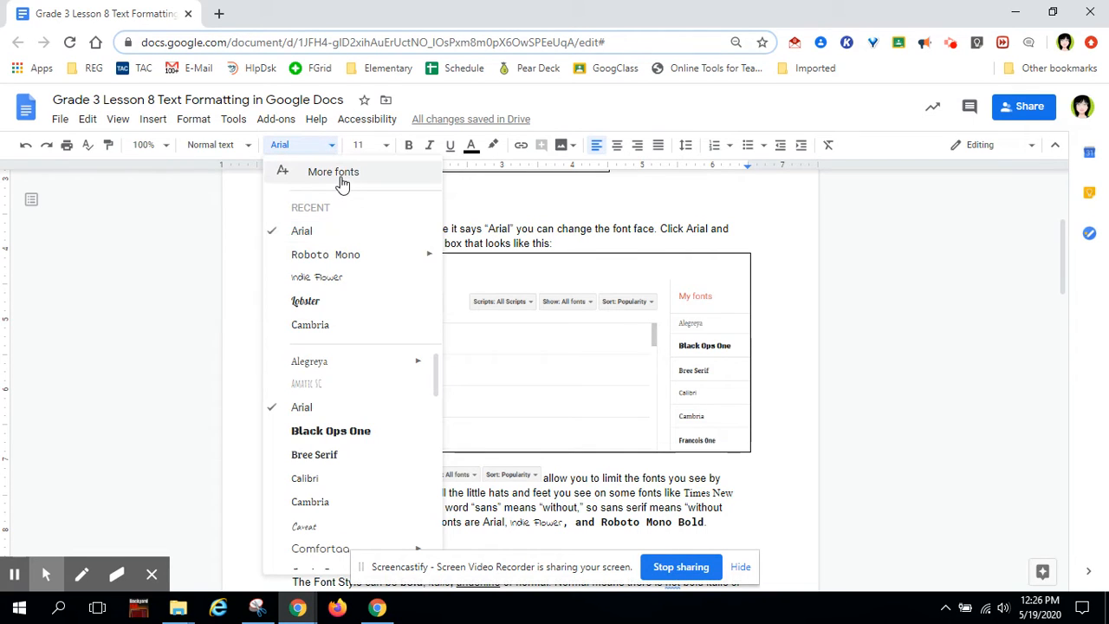
pyautogui.click(341, 180)
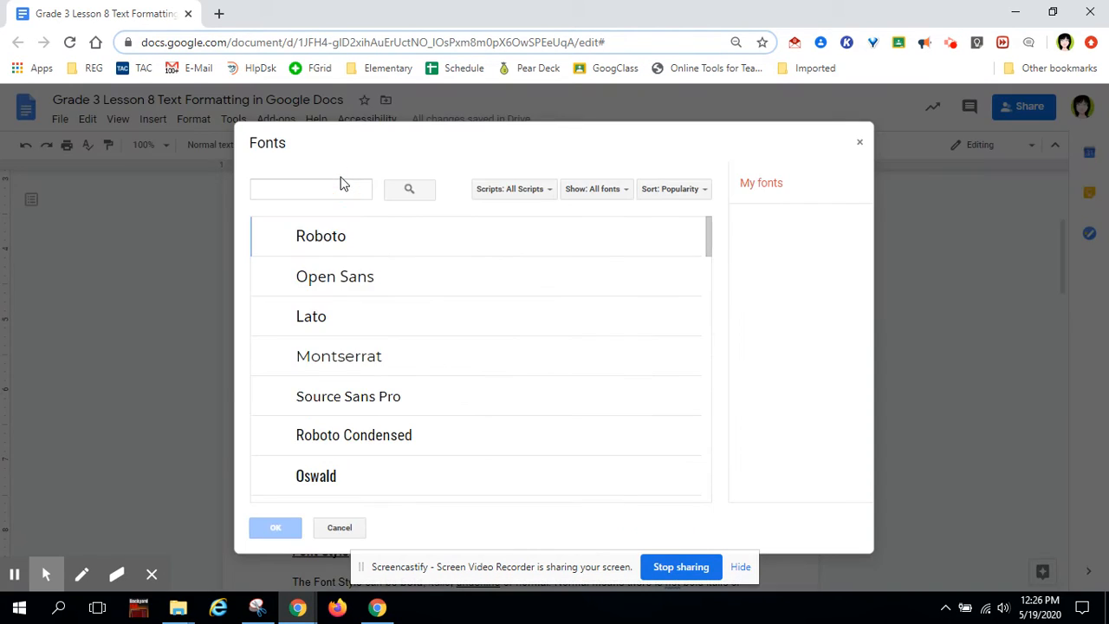
pyautogui.click(551, 190)
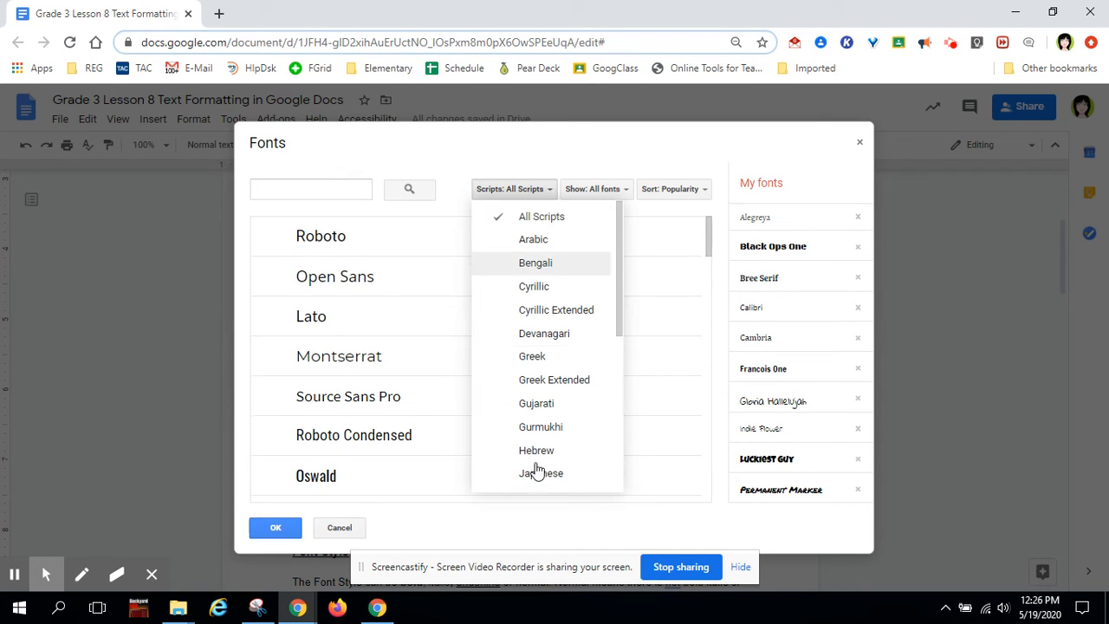
pyautogui.scroll(-4, 542, 472)
pyautogui.scroll(3, 537, 474)
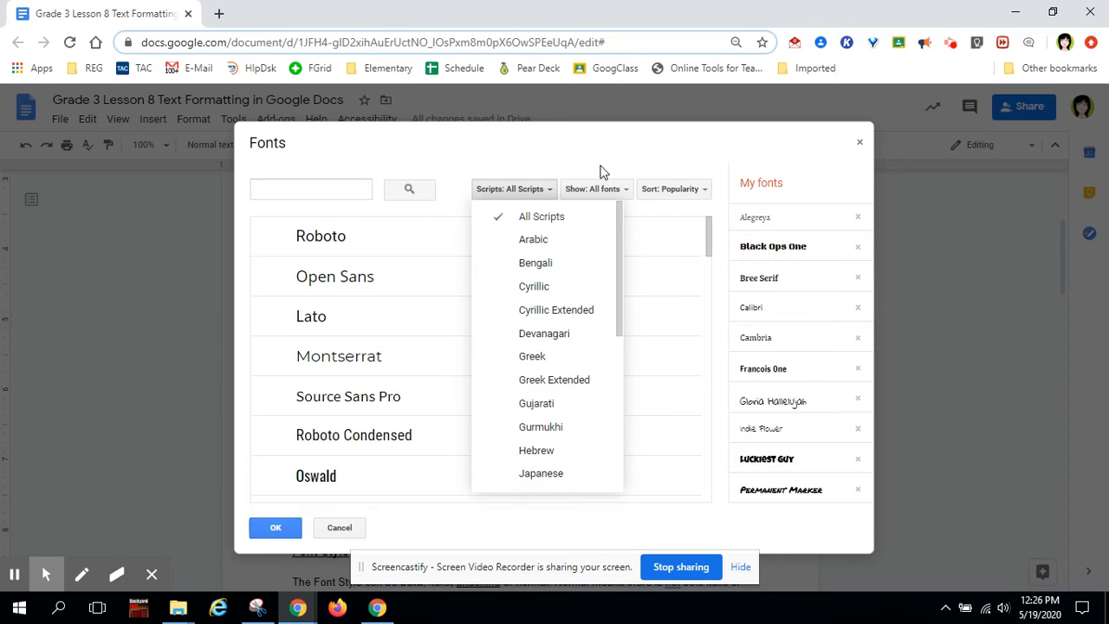
# Show only Serif fonts, mark Roboto Slab and browse the serif list.
pyautogui.click(626, 191)
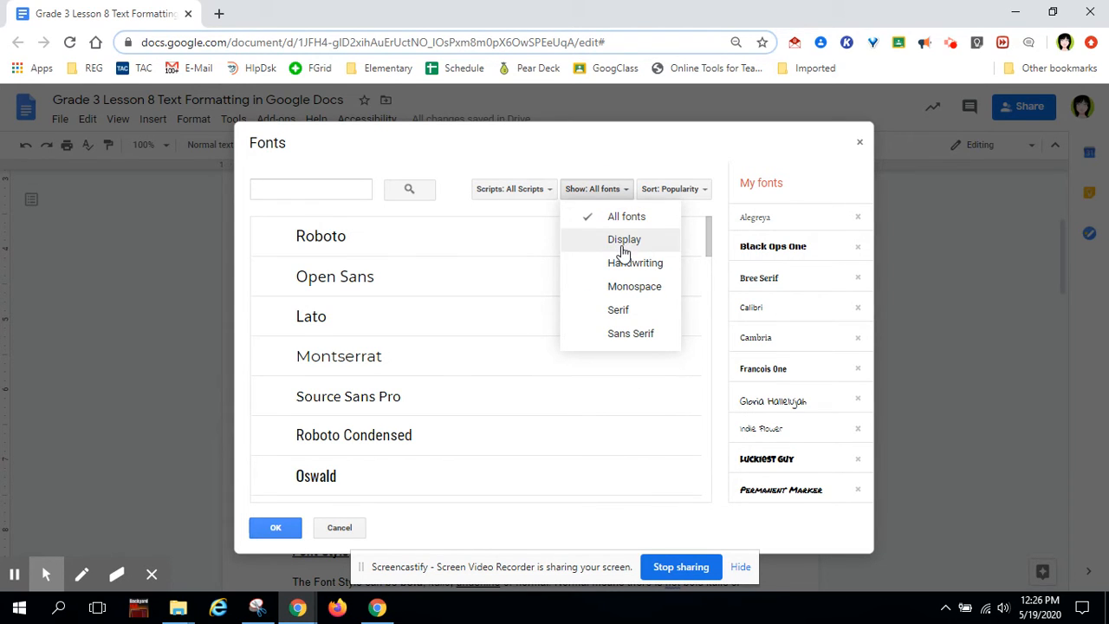
pyautogui.click(636, 314)
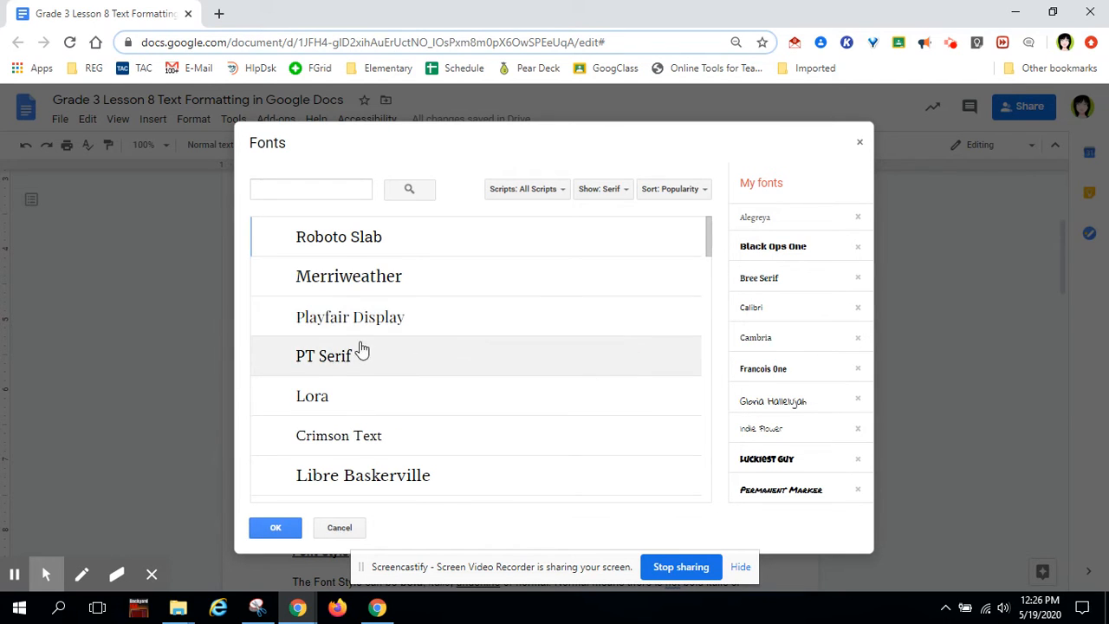
pyautogui.click(301, 286)
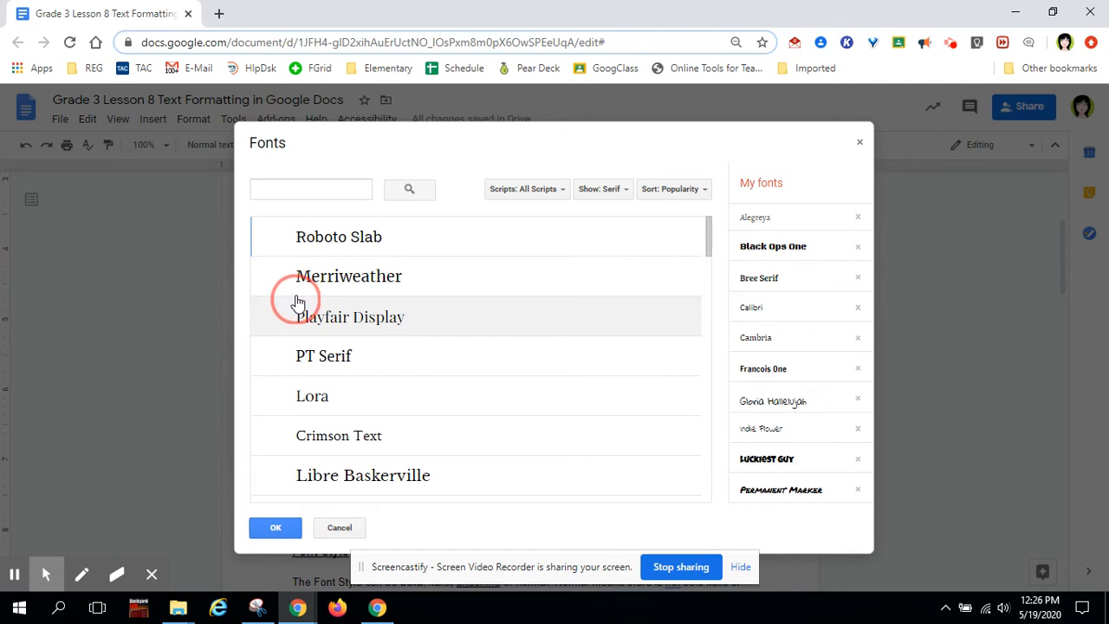
pyautogui.click(309, 253)
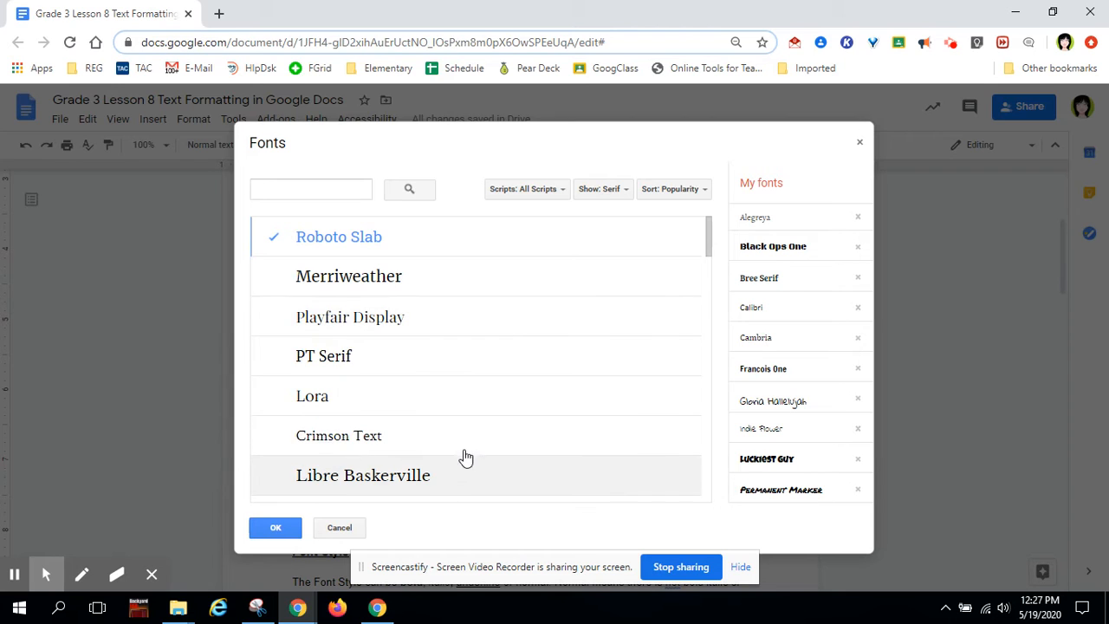
pyautogui.scroll(-3, 464, 457)
pyautogui.scroll(-1, 466, 457)
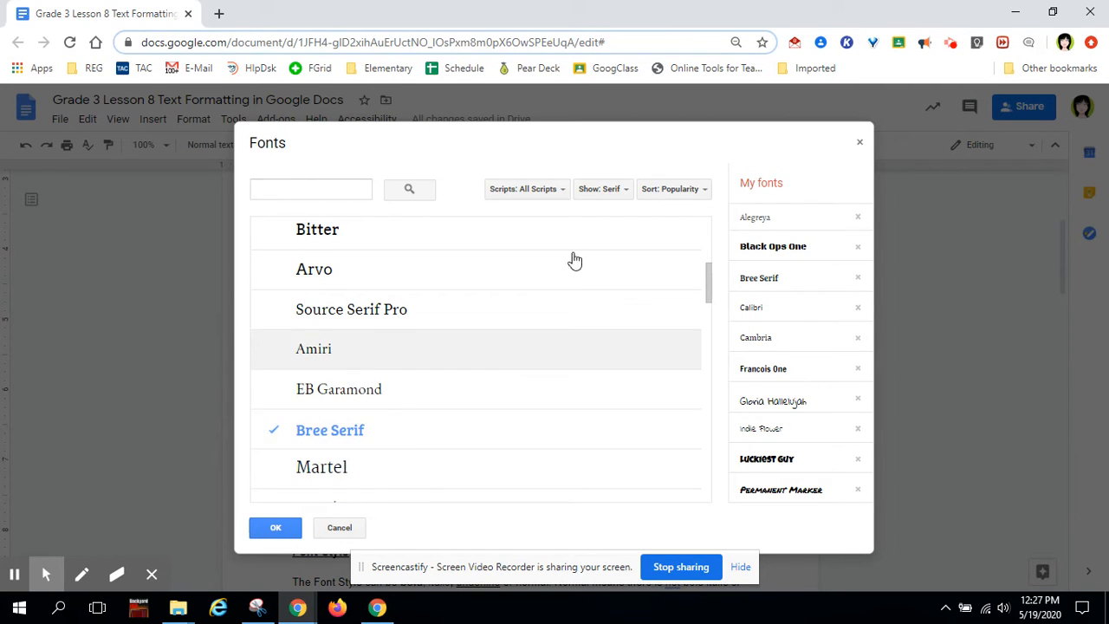
# Show only Sans Serif fonts, browse them and close the Fonts dialog without applying anything.
pyautogui.click(595, 197)
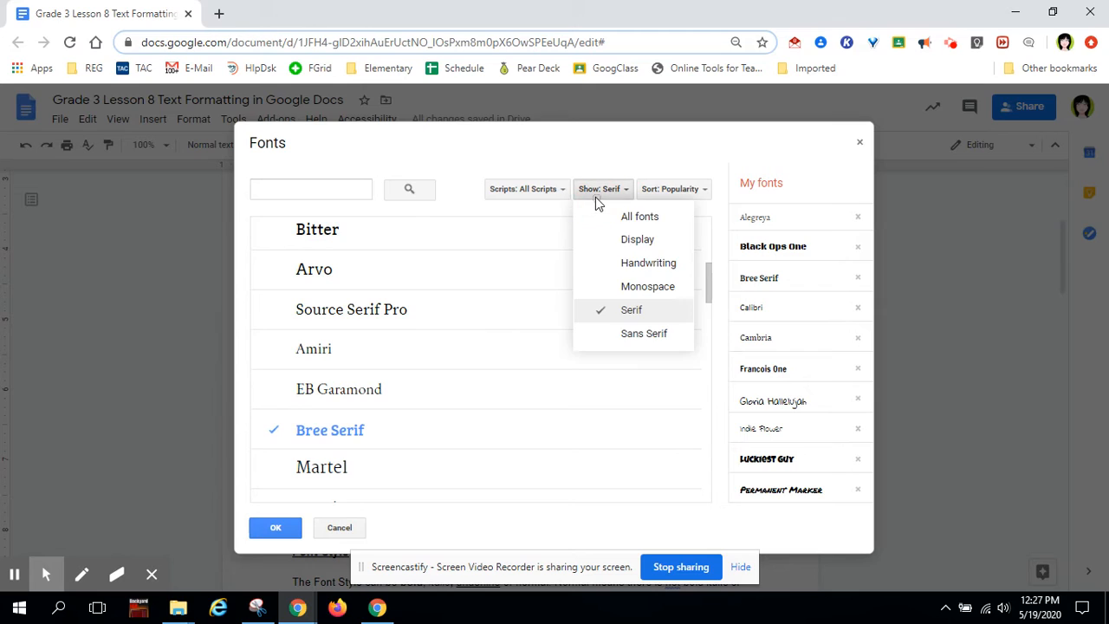
pyautogui.click(635, 341)
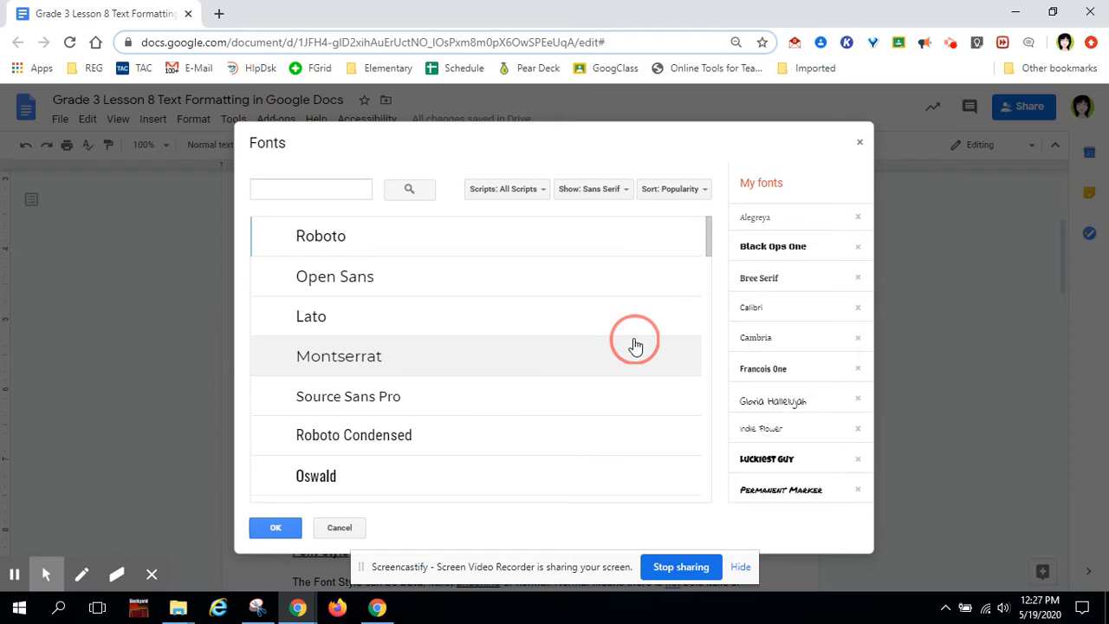
pyautogui.scroll(-4, 453, 456)
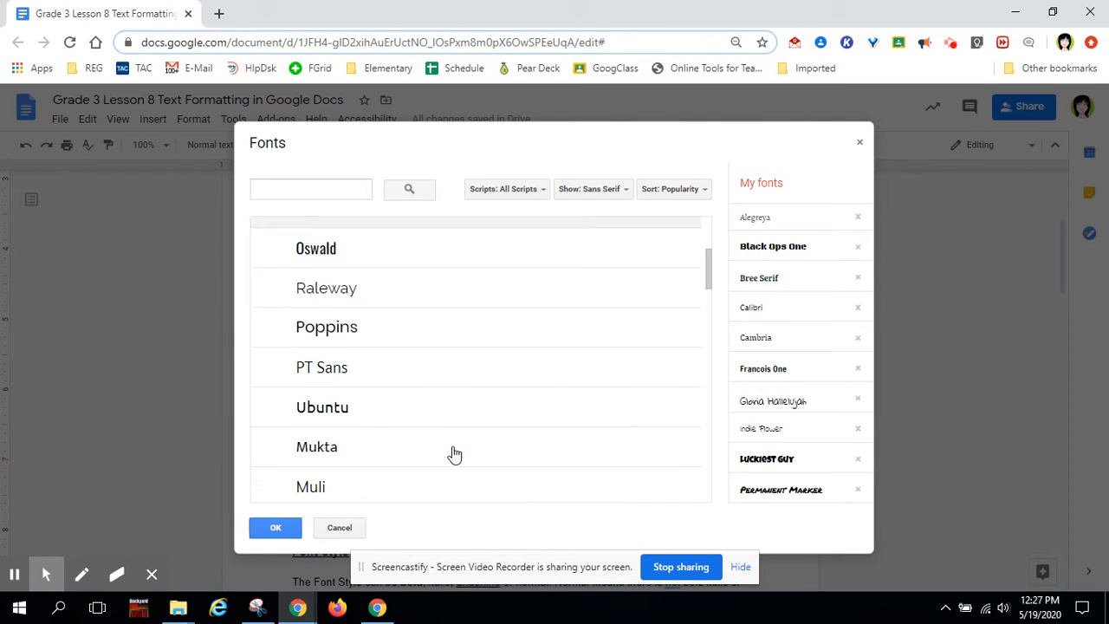
pyautogui.scroll(-4, 453, 456)
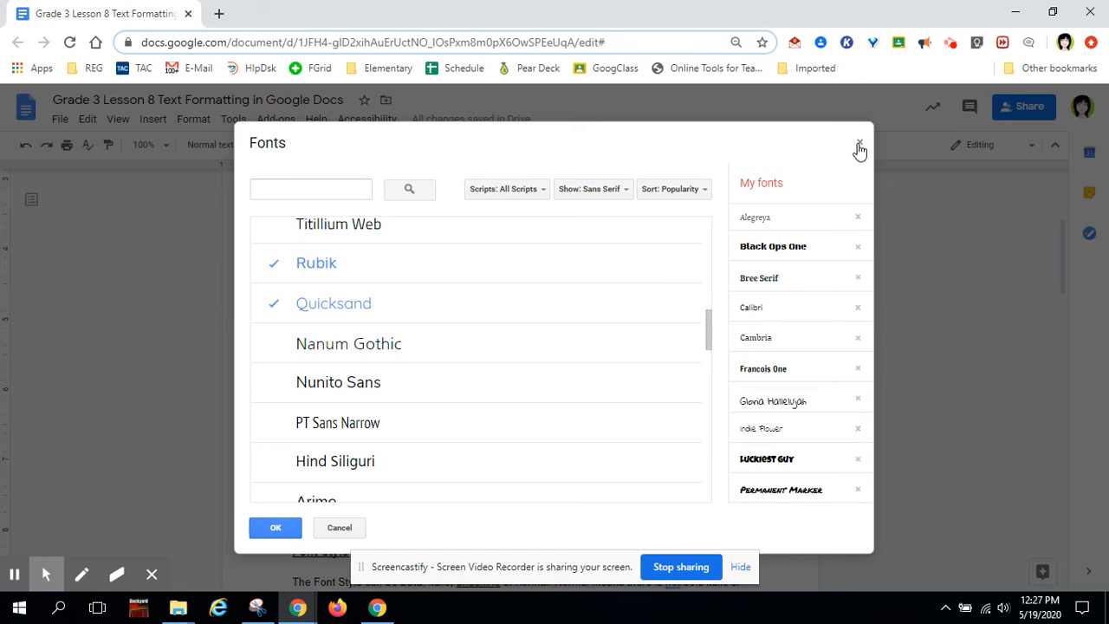
pyautogui.click(860, 144)
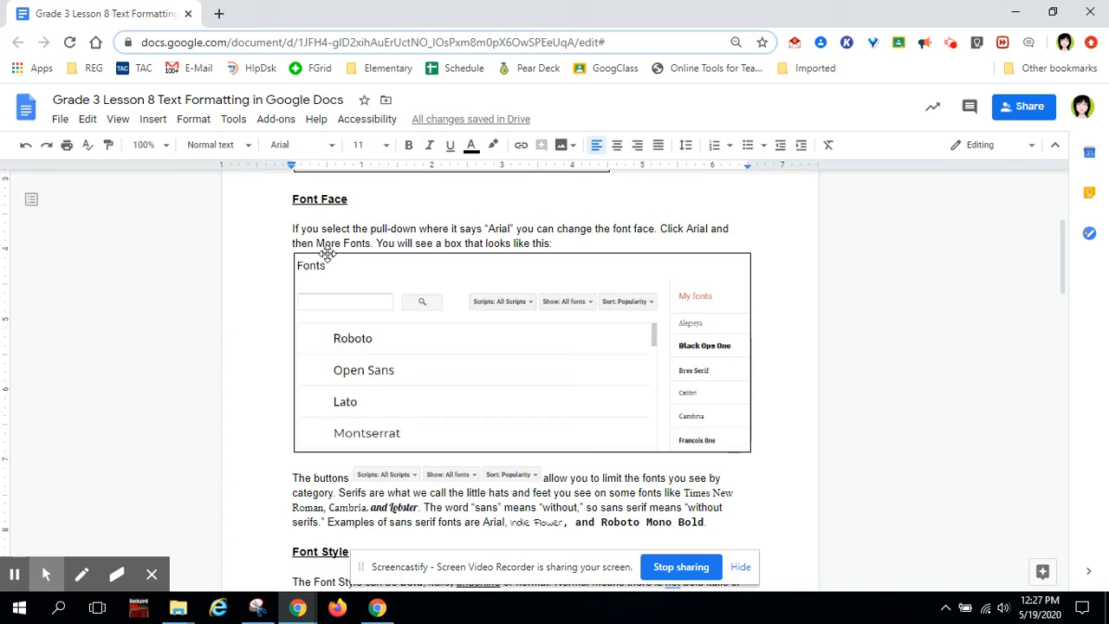
# Read on to the Font Style section and check the font face choices again.
pyautogui.scroll(-2, 282, 425)
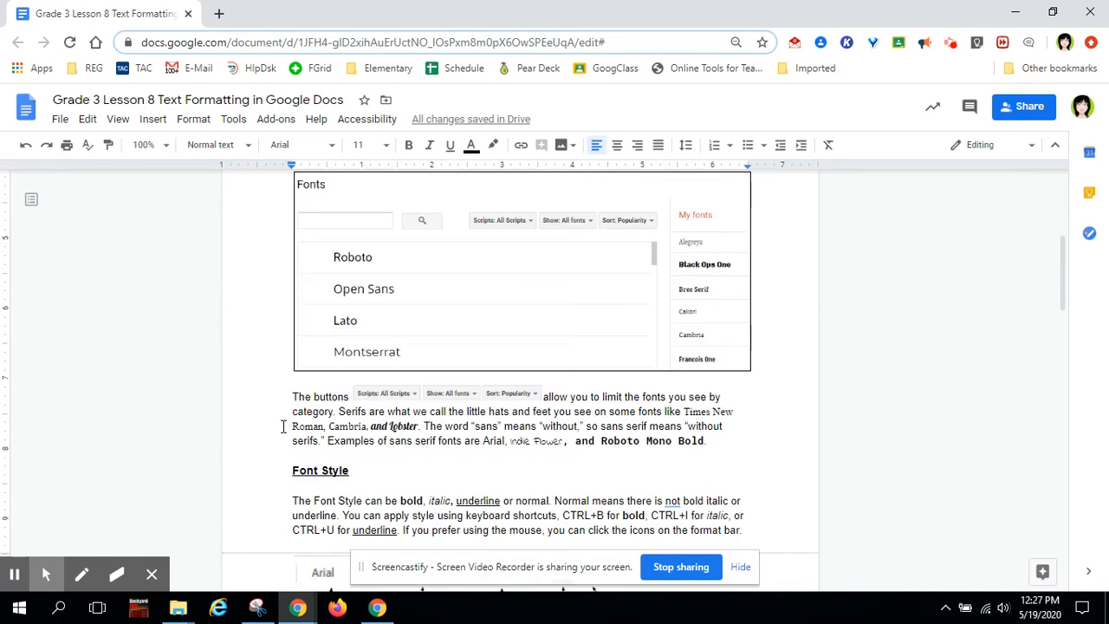
pyautogui.scroll(-2, 282, 426)
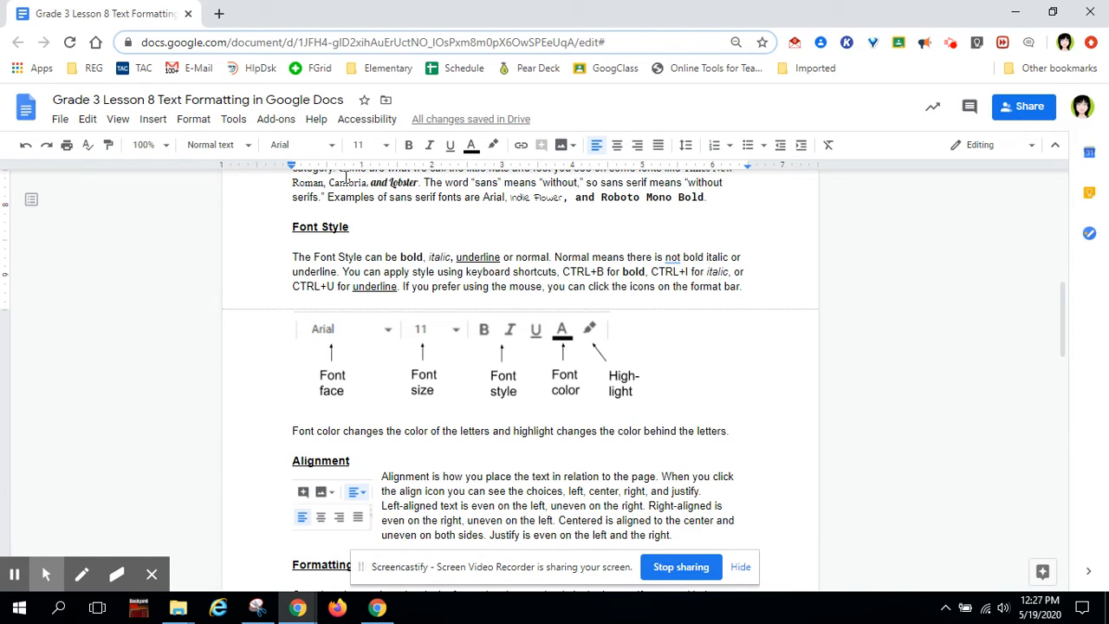
pyautogui.click(329, 147)
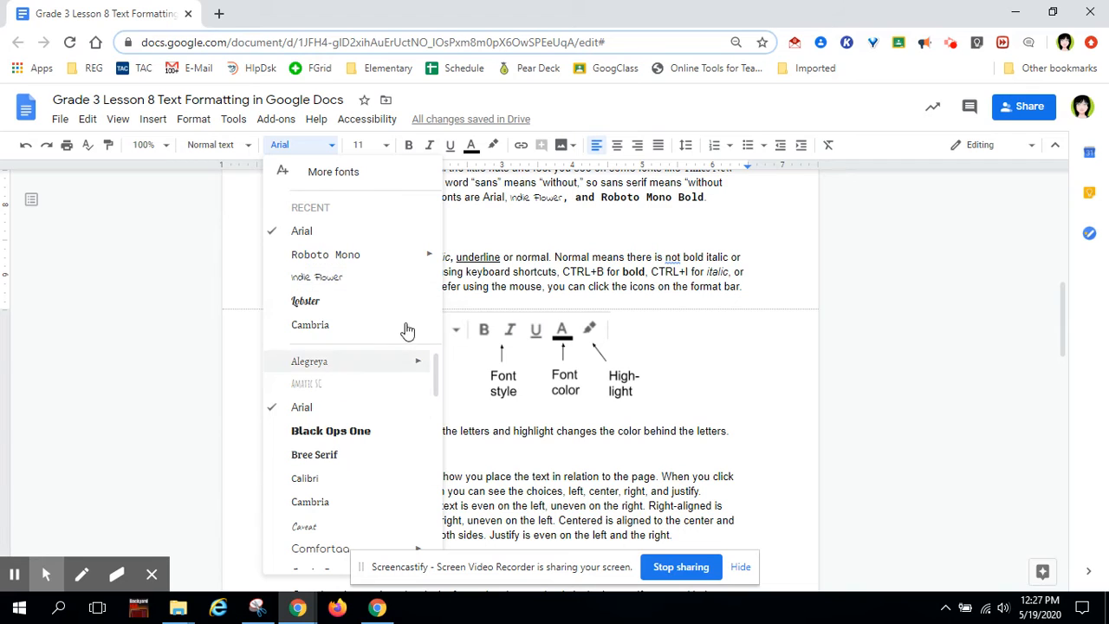
pyautogui.click(504, 286)
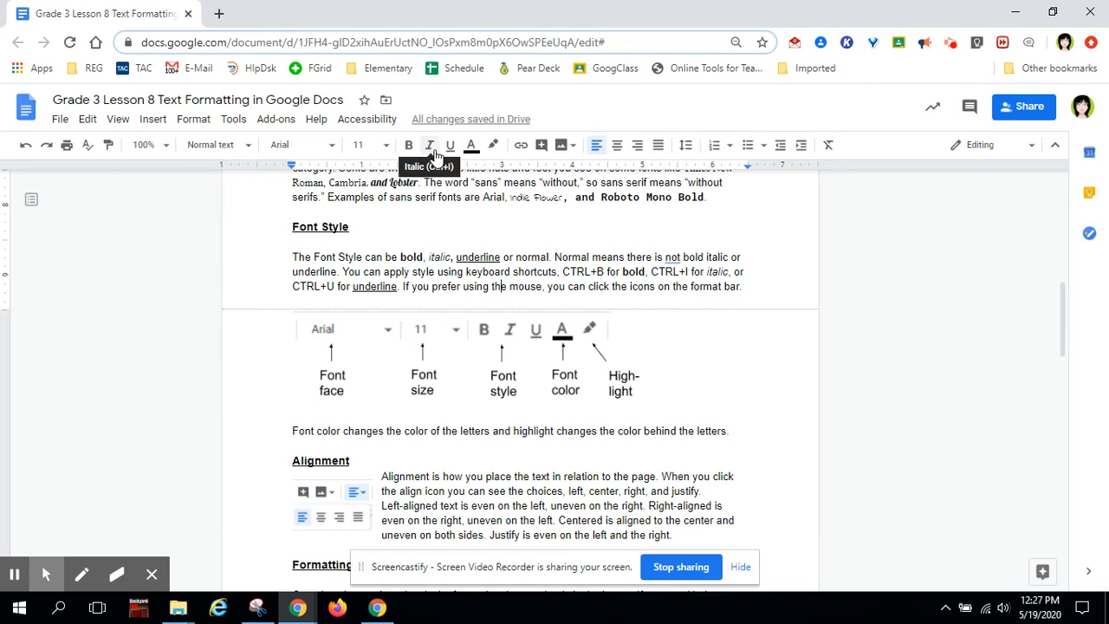
# Correct "not" to "no" in the Font Style paragraph's sentence about normal text.
pyautogui.doubleClick(525, 257)
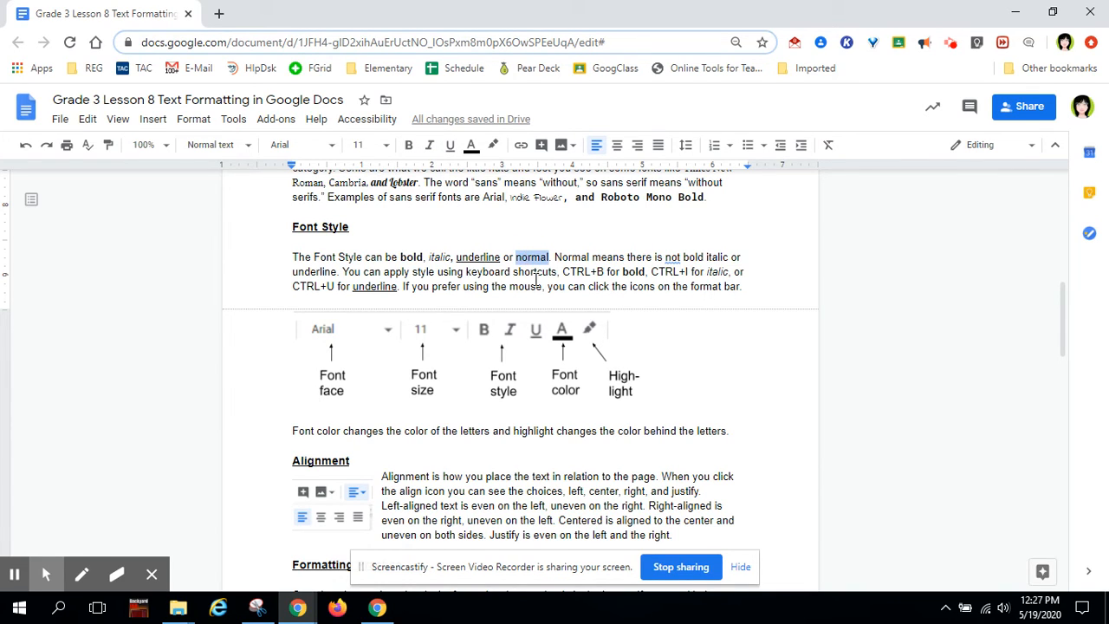
pyautogui.click(677, 258)
pyautogui.press('BackSpace')
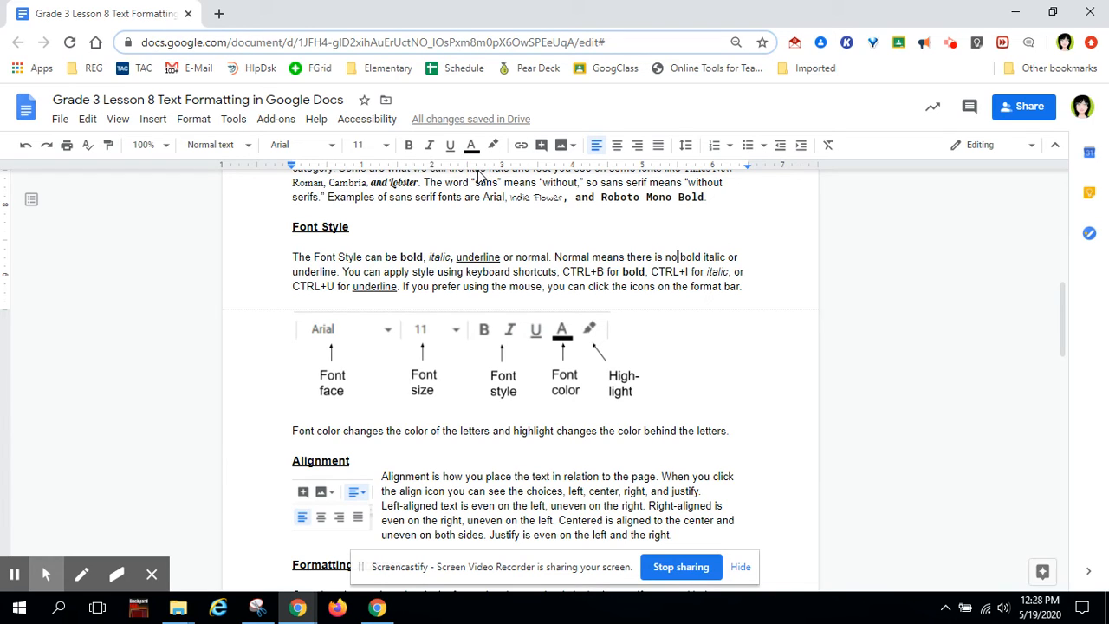
# Read the Alignment section, its icon picture and the numbered Formatting Practice tasks.
pyautogui.scroll(-3, 327, 391)
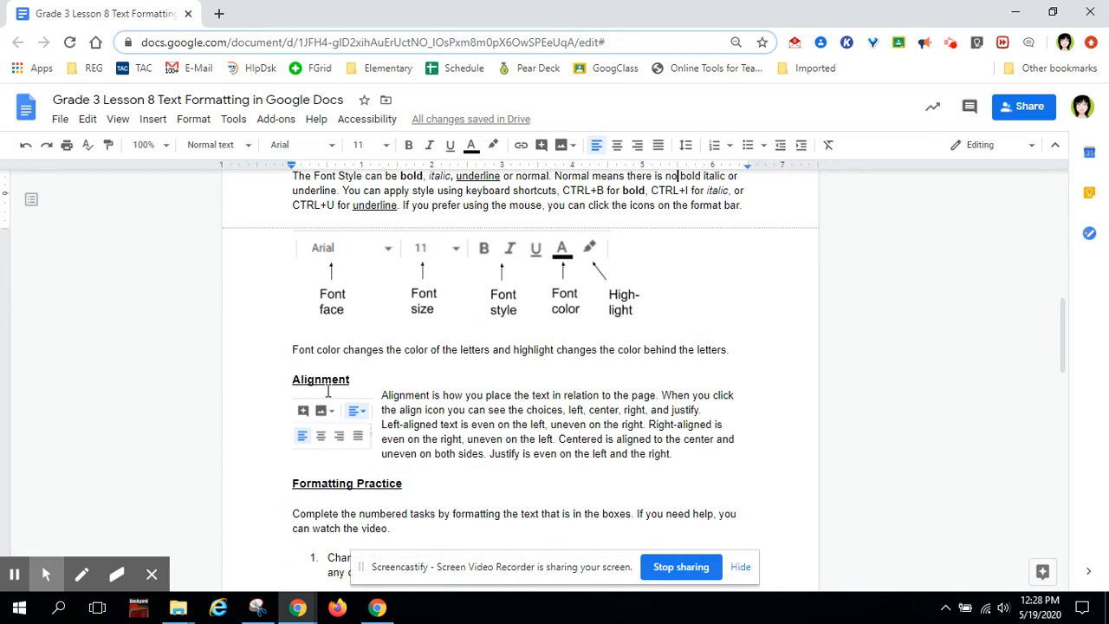
pyautogui.scroll(-3, 327, 392)
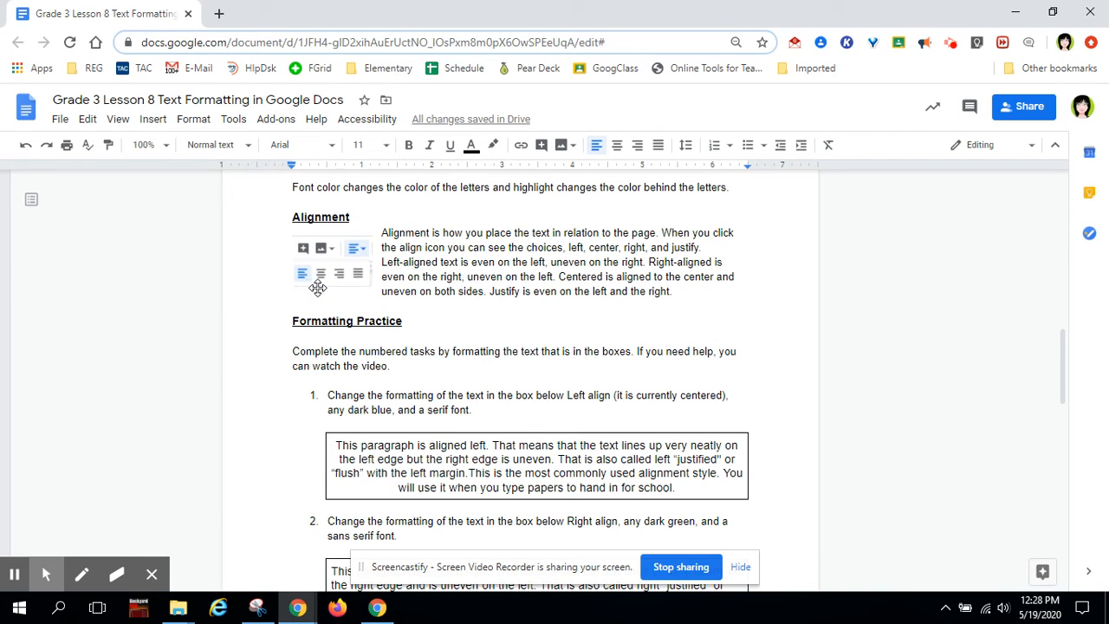
pyautogui.click(321, 288)
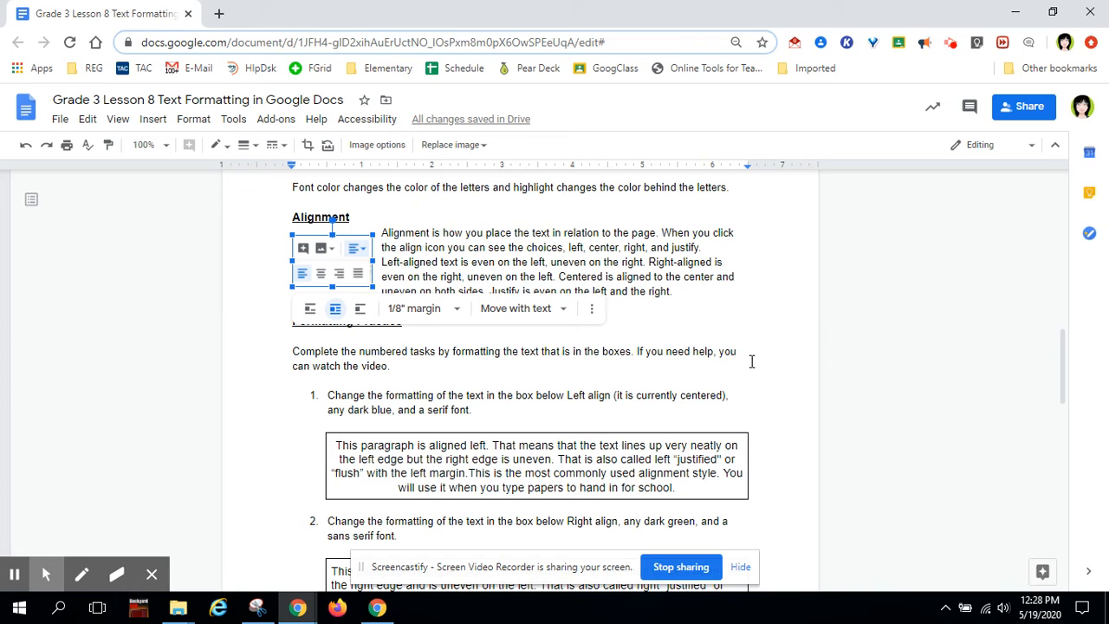
pyautogui.click(860, 359)
pyautogui.scroll(-2, 860, 360)
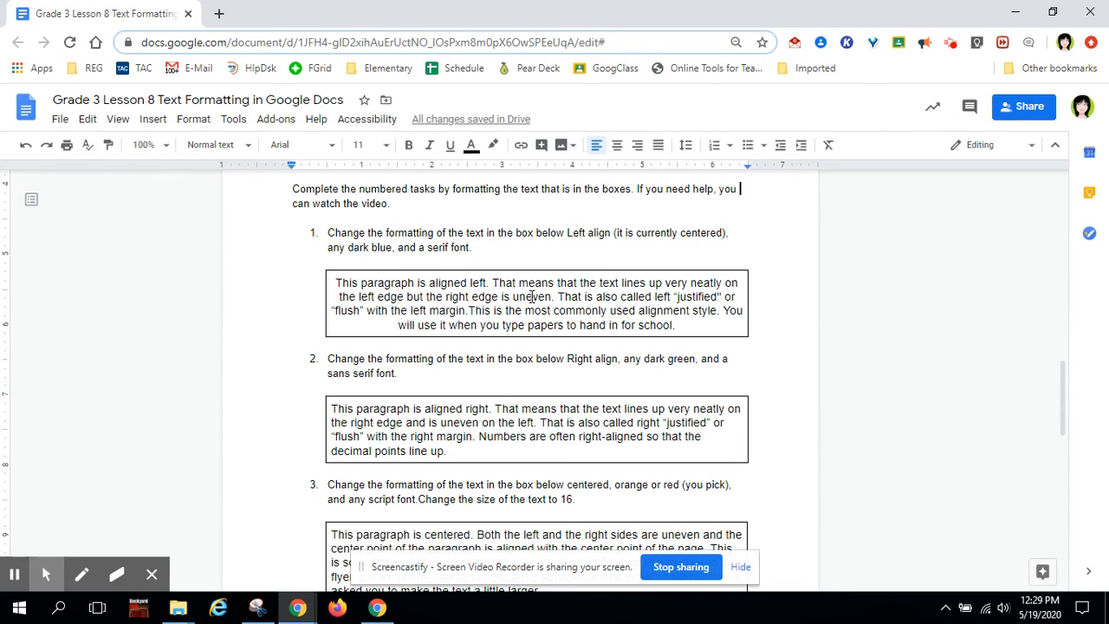
# Left-align the paragraph in the first practice box and make its text dark blue.
pyautogui.moveTo(675, 325); pyautogui.dragTo(306, 280)
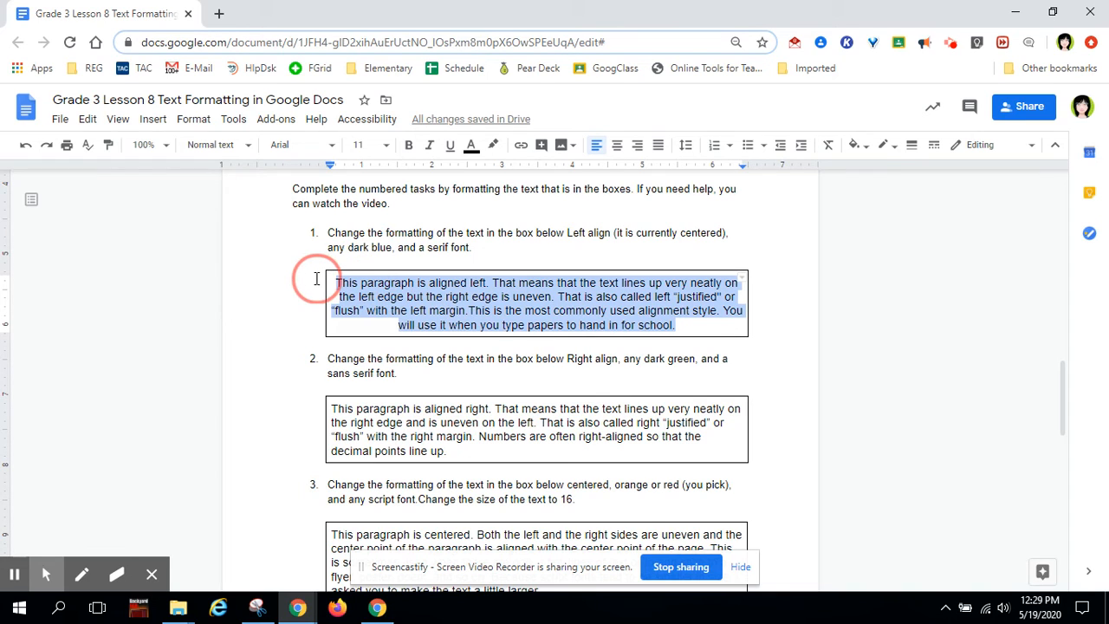
pyautogui.click(597, 154)
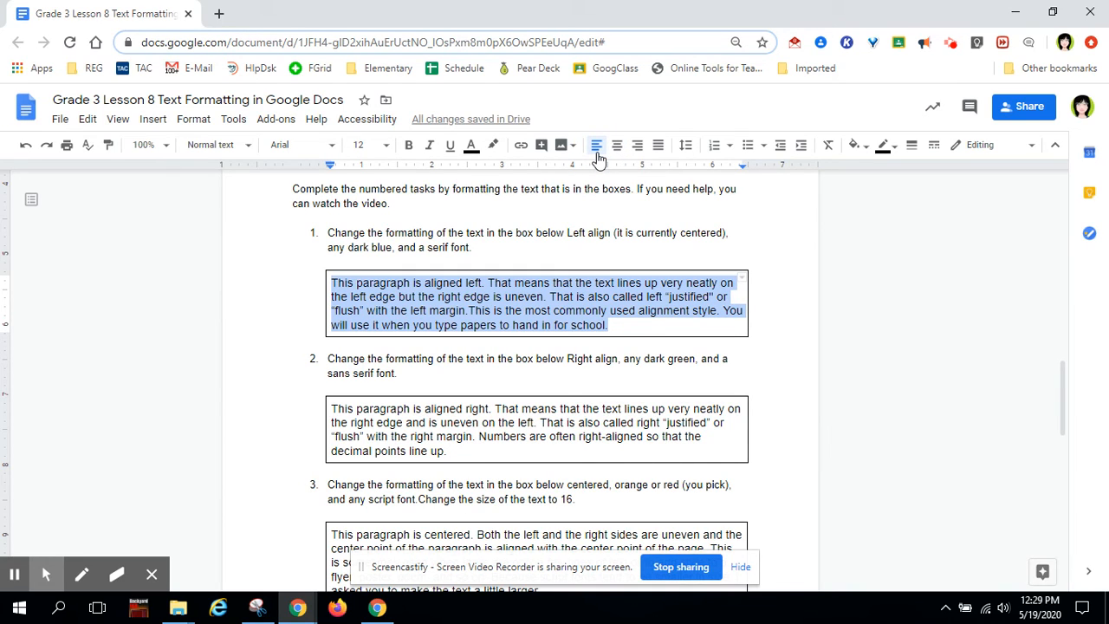
pyautogui.click(472, 149)
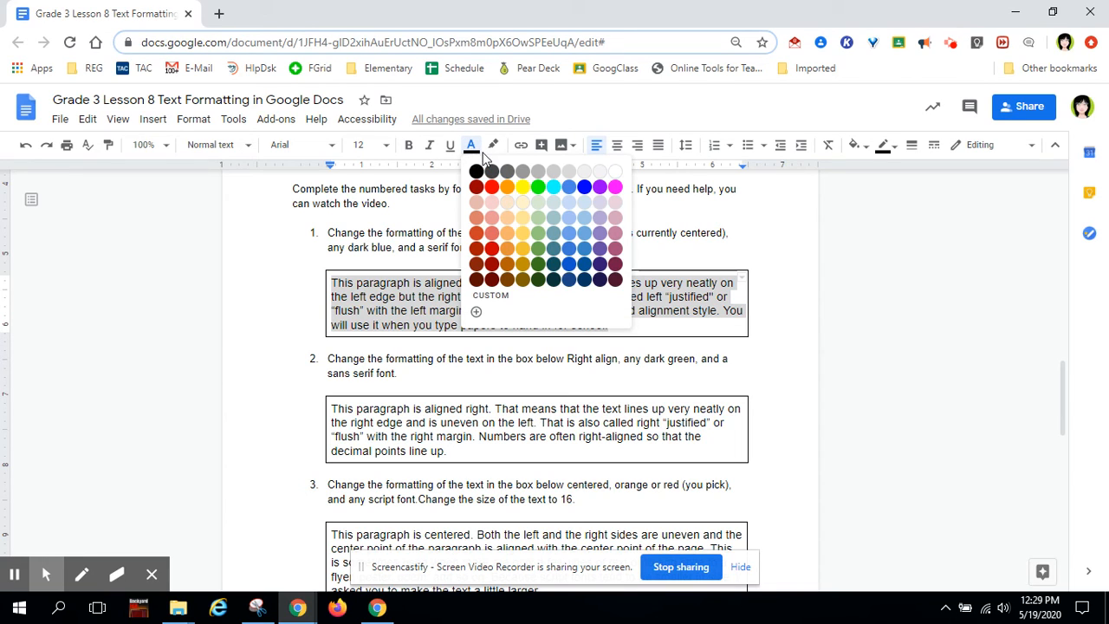
pyautogui.click(586, 264)
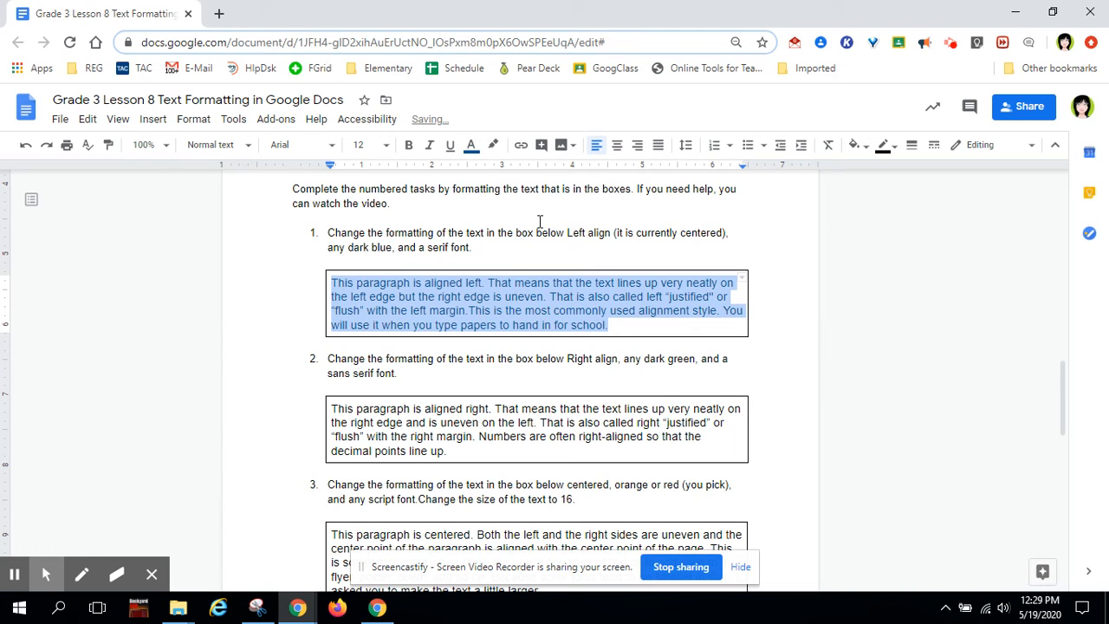
# Change the font of the dark blue paragraph in the first practice box to Cambria.
pyautogui.click(334, 146)
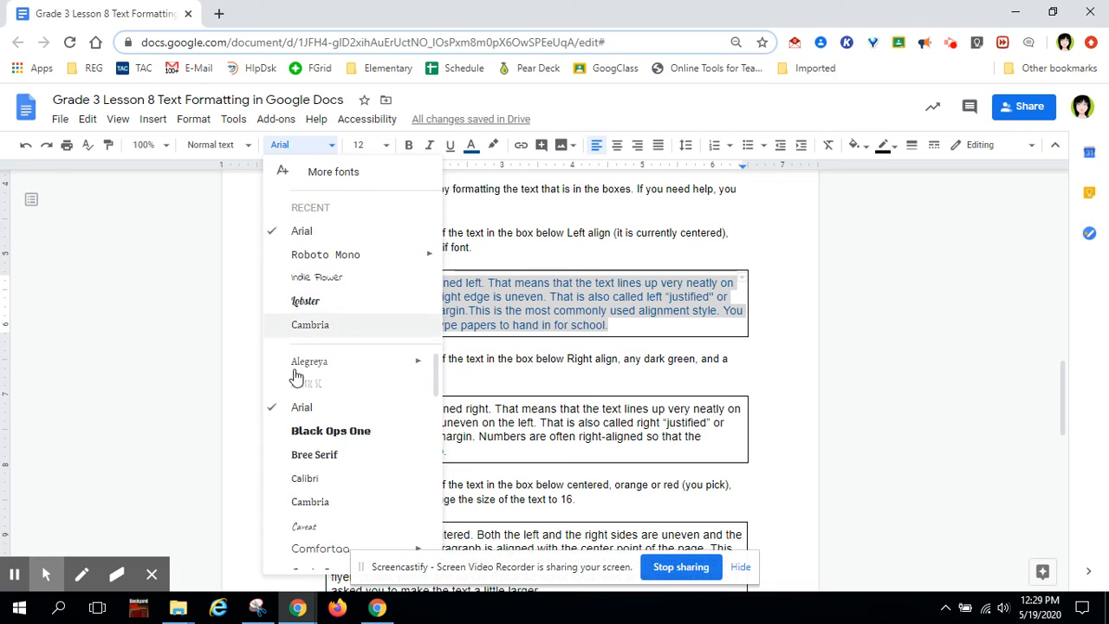
pyautogui.click(324, 325)
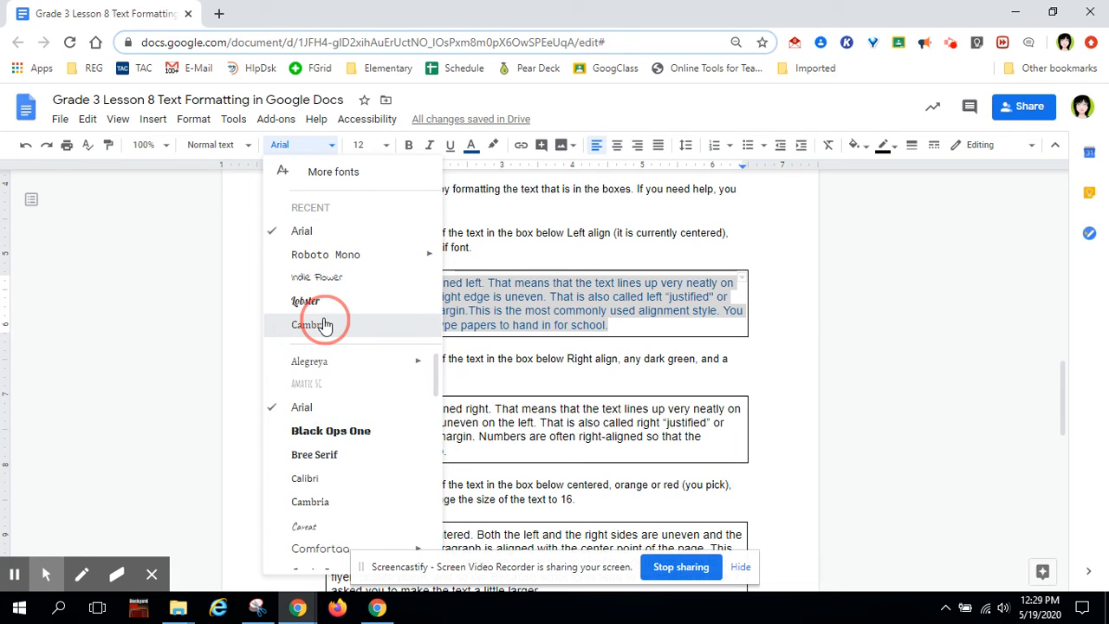
pyautogui.click(286, 358)
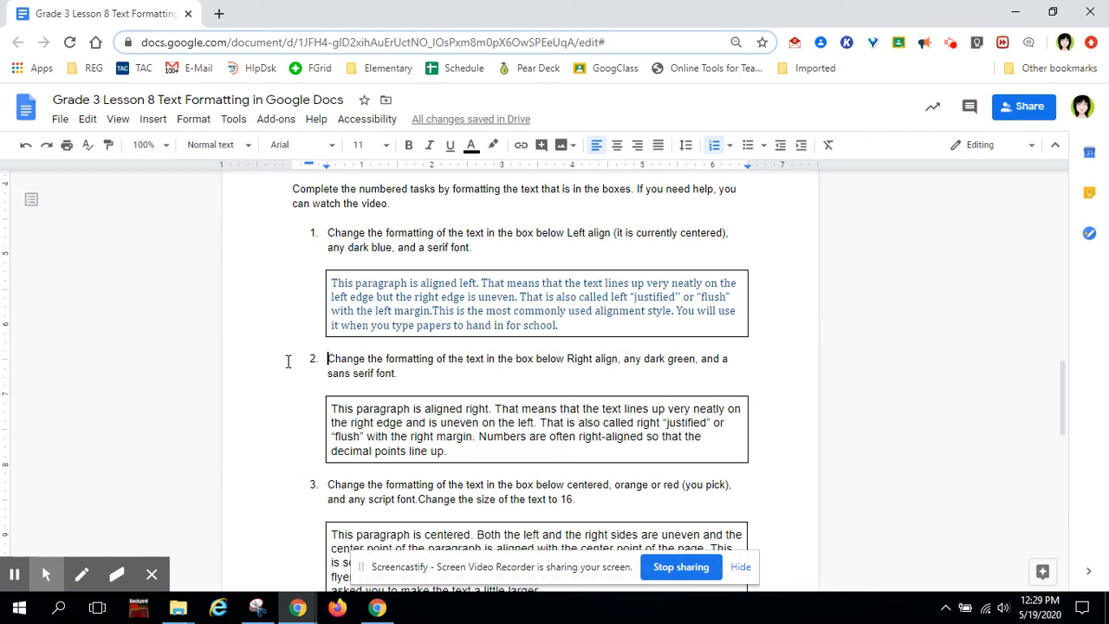
# Right-align the paragraph in the second practice box and give its text a custom green color.
pyautogui.scroll(-1, 288, 361)
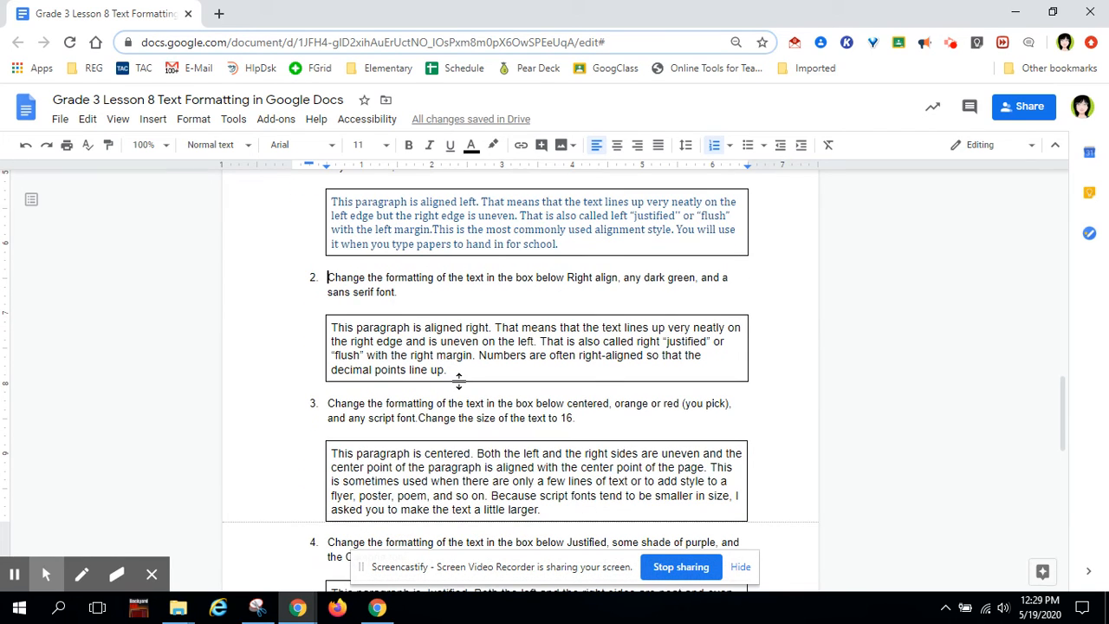
pyautogui.moveTo(449, 370); pyautogui.dragTo(321, 324)
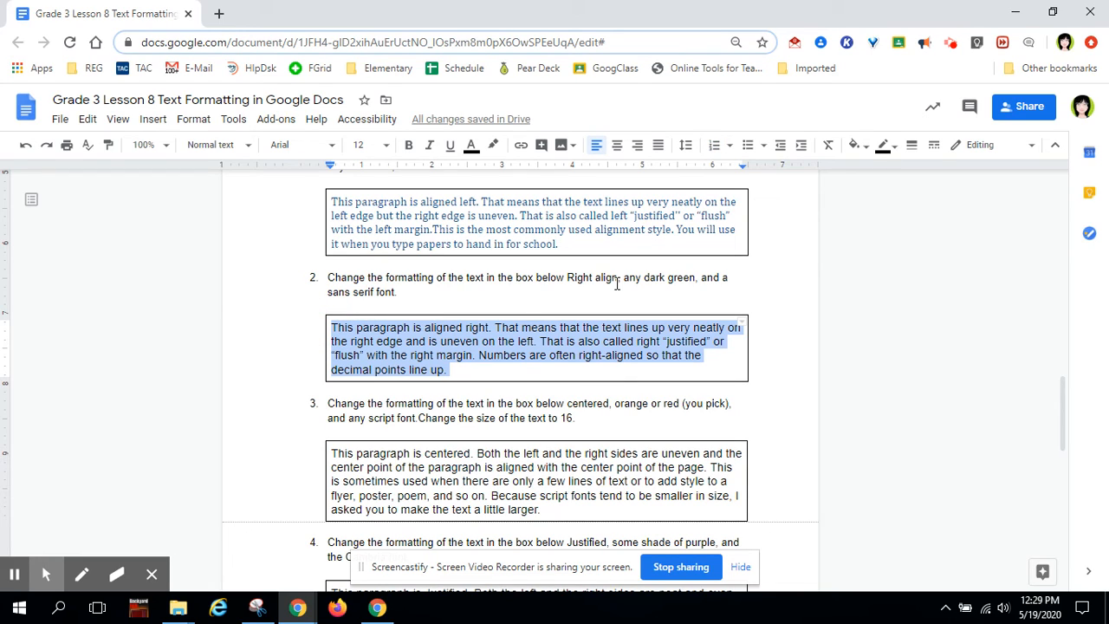
pyautogui.click(638, 151)
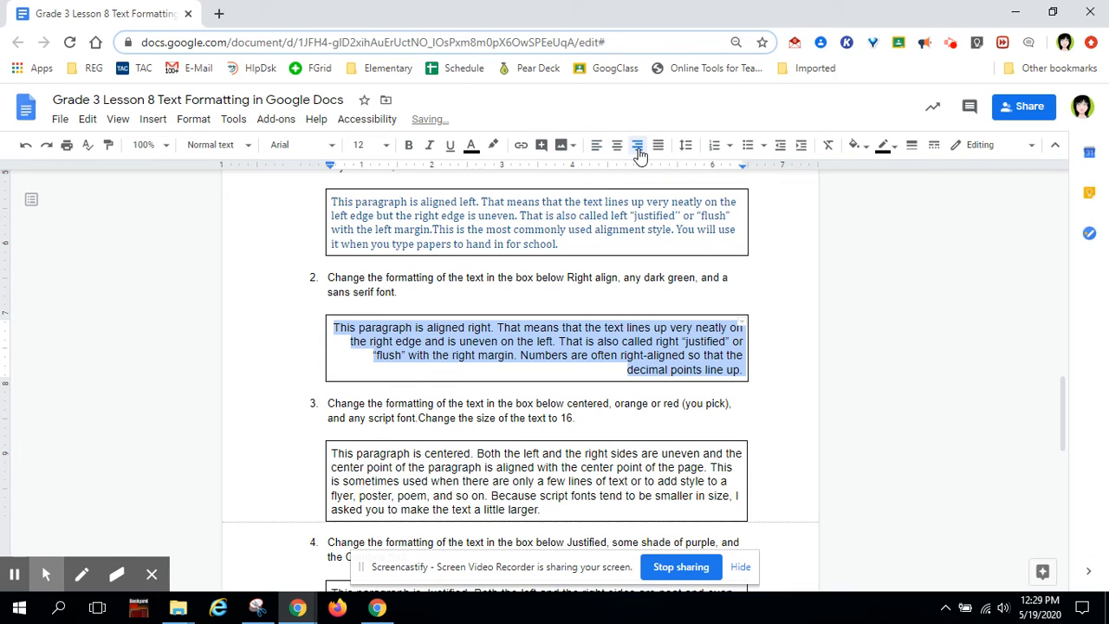
pyautogui.click(470, 149)
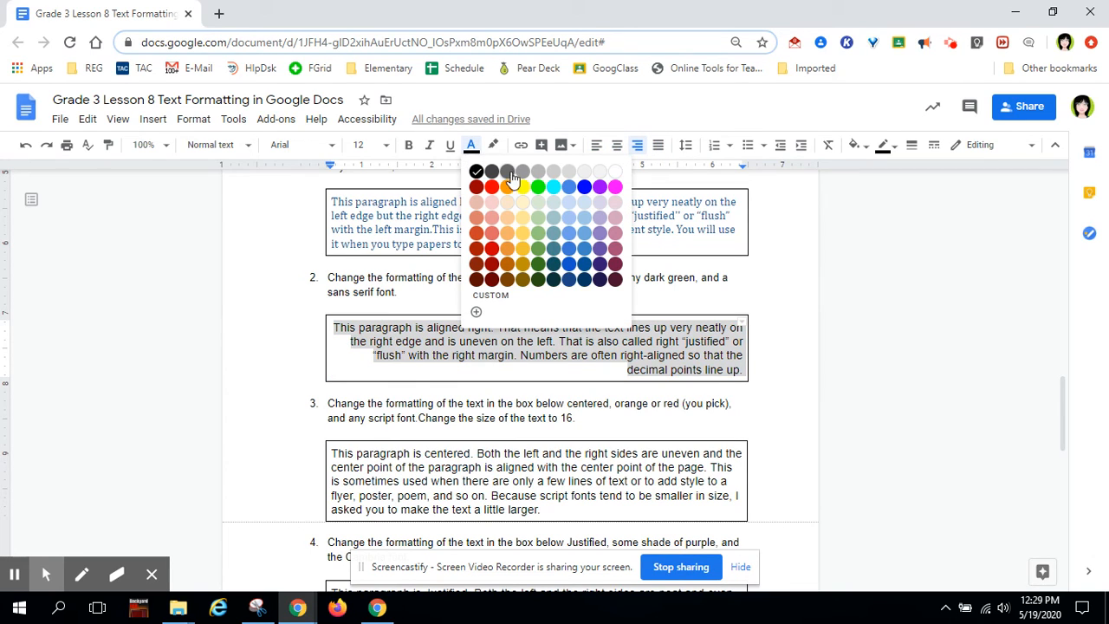
pyautogui.click(476, 314)
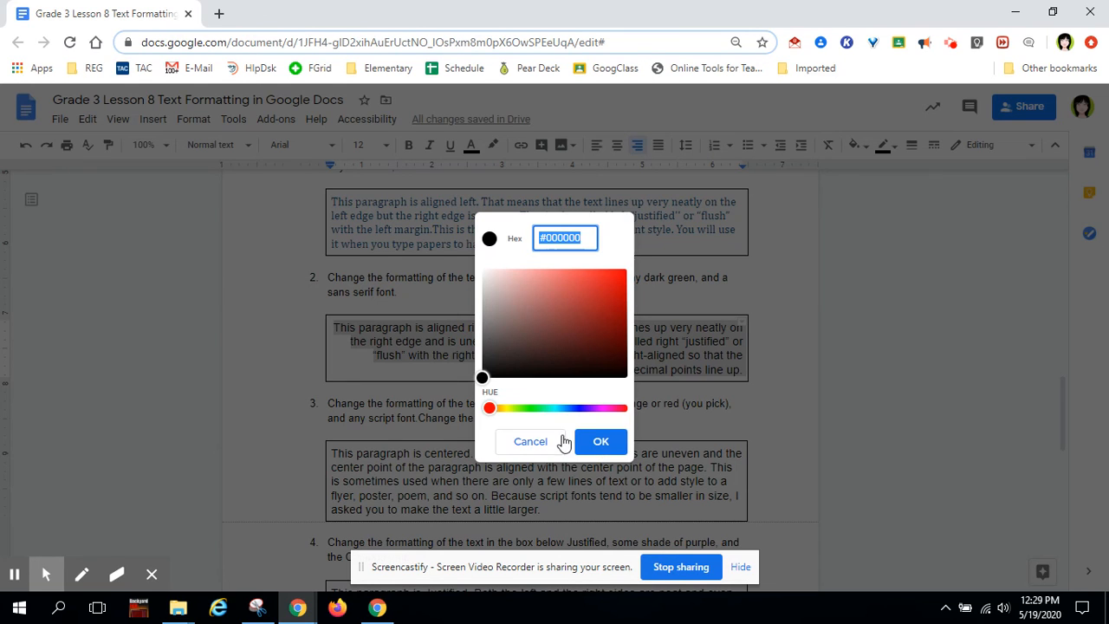
pyautogui.click(540, 409)
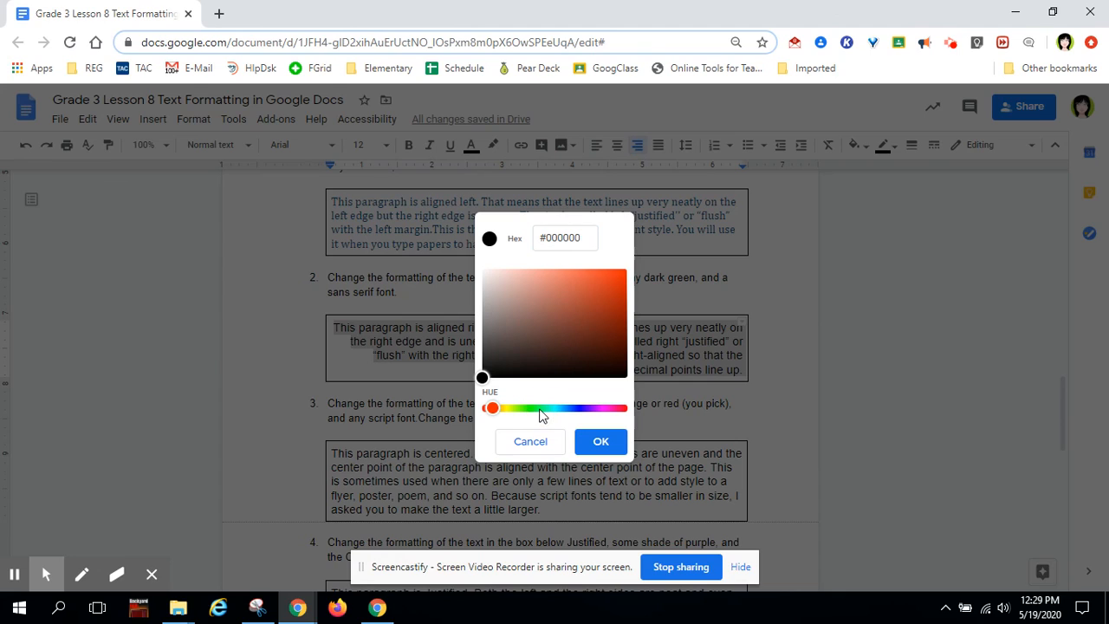
pyautogui.moveTo(492, 410); pyautogui.dragTo(538, 414)
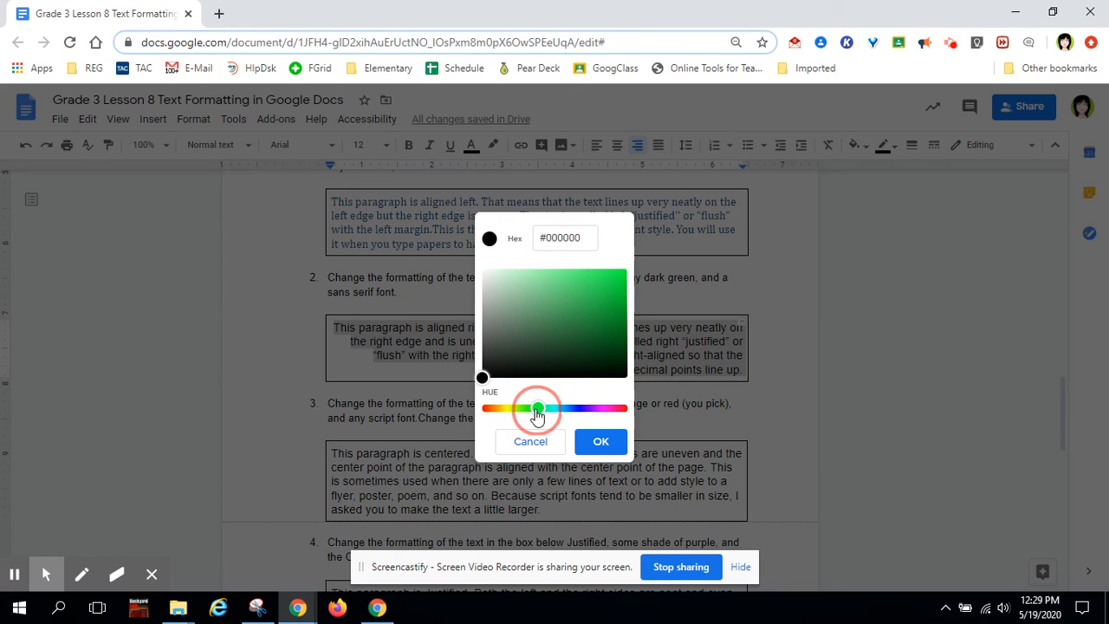
pyautogui.click(527, 313)
pyautogui.click(601, 443)
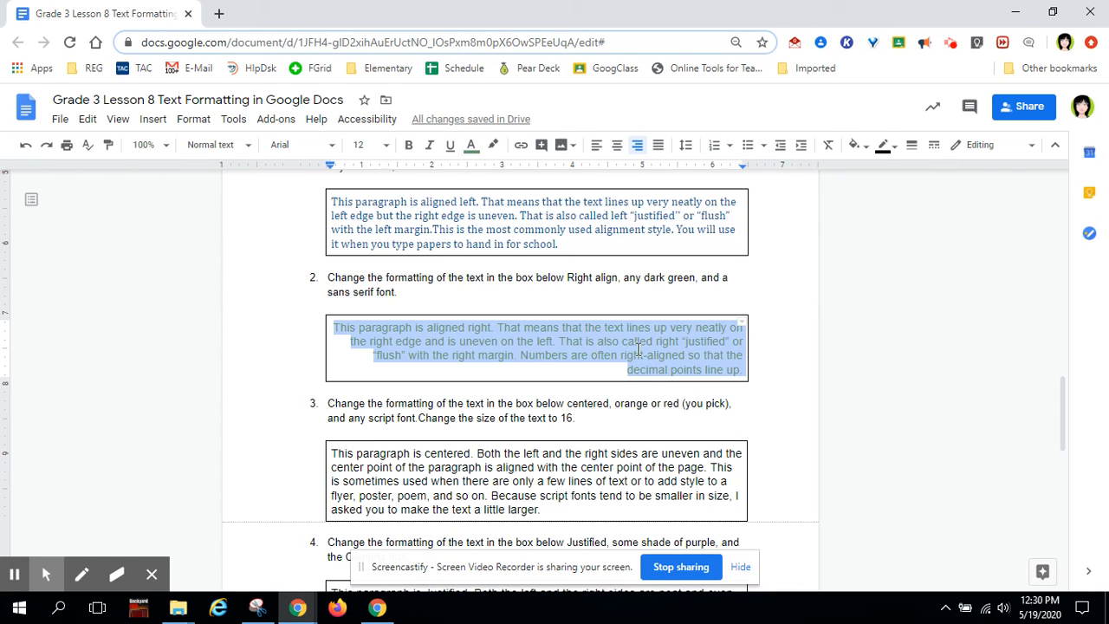
# Set the font of the right-aligned green paragraph in the second practice box to Verdana.
pyautogui.click(331, 149)
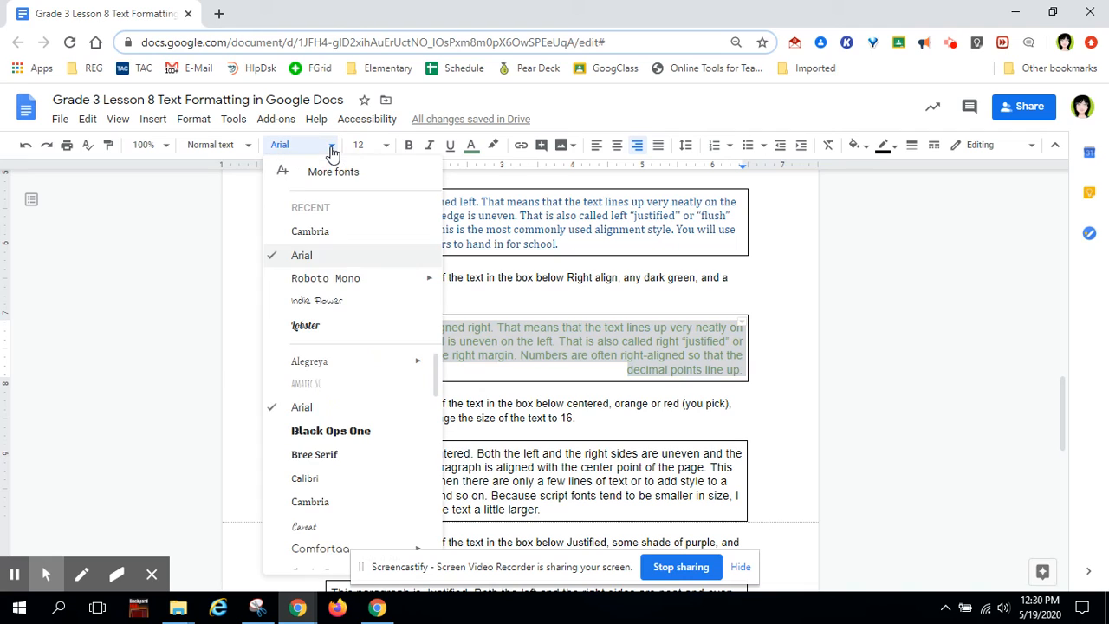
pyautogui.scroll(-6, 317, 476)
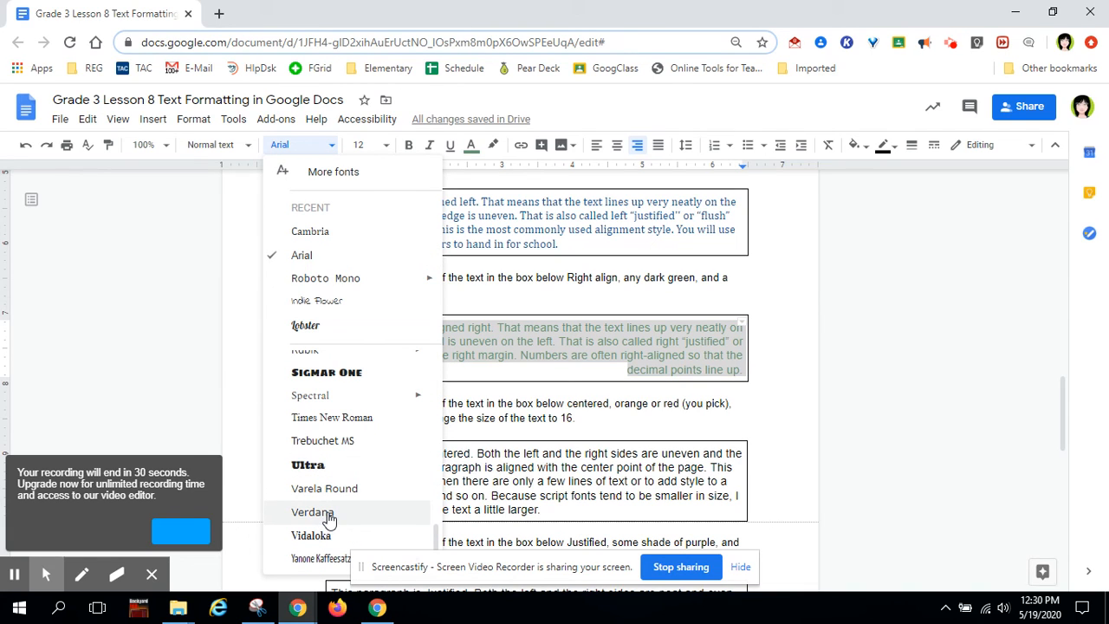
pyautogui.click(325, 513)
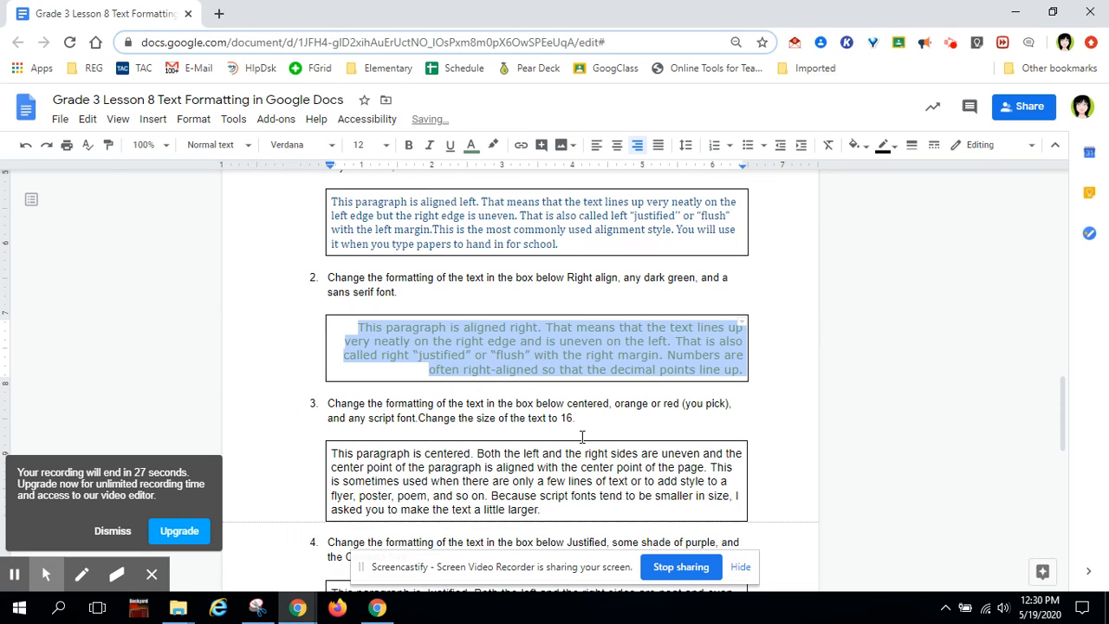